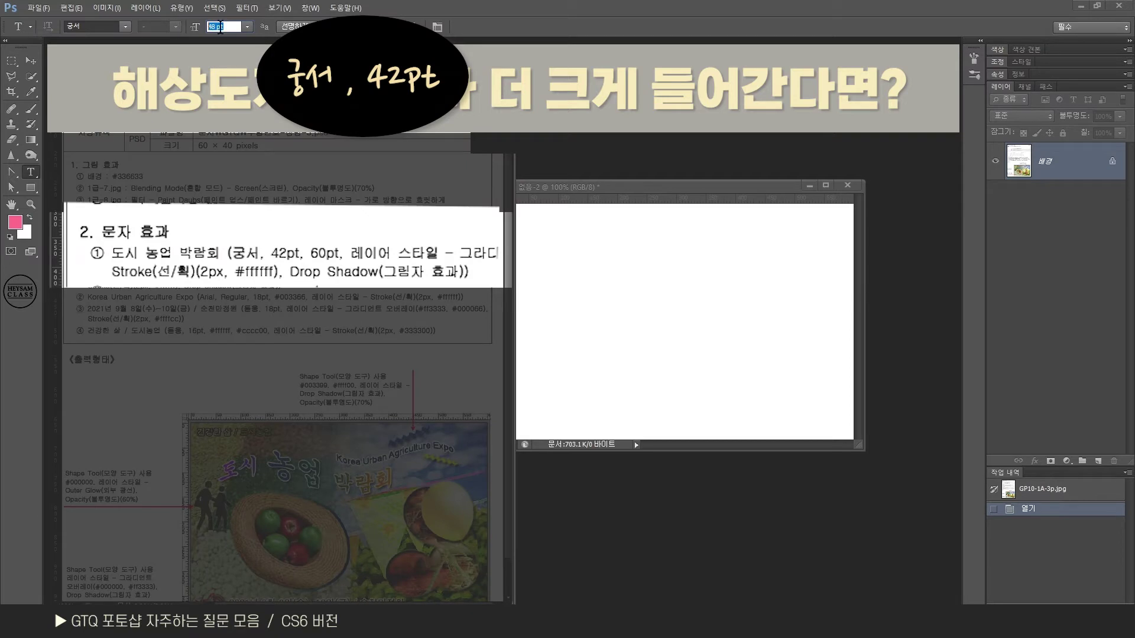
Set the text size to 42 pt and add the text "도서 농업 박람회" to the blank 72 ppi document.
type("42")
key("Return")
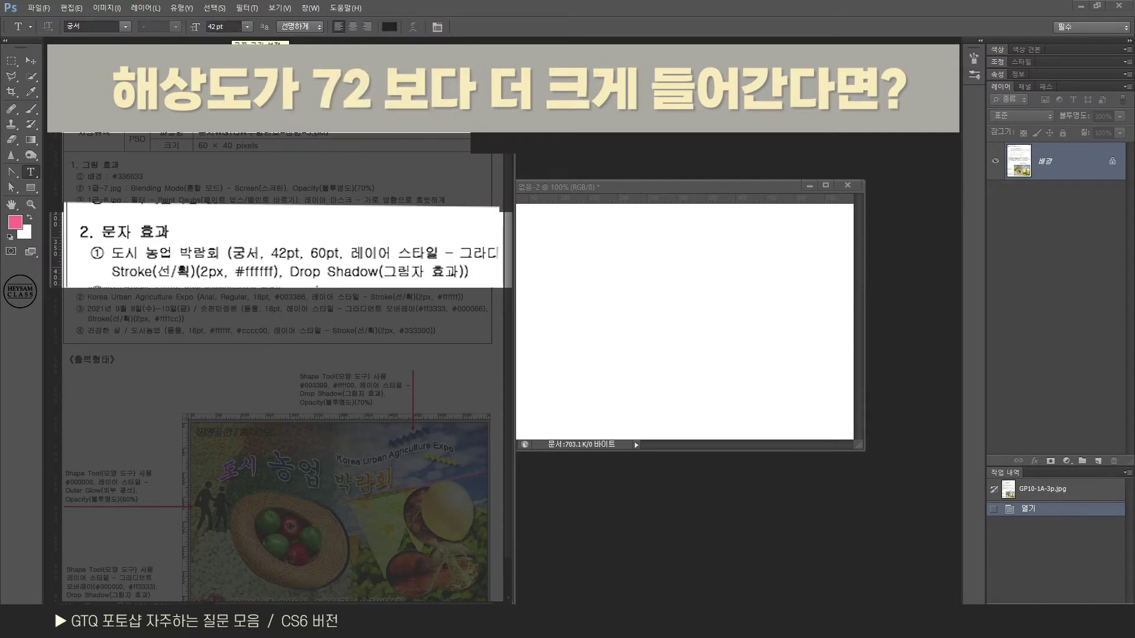
left_click(603, 191)
left_click(550, 283)
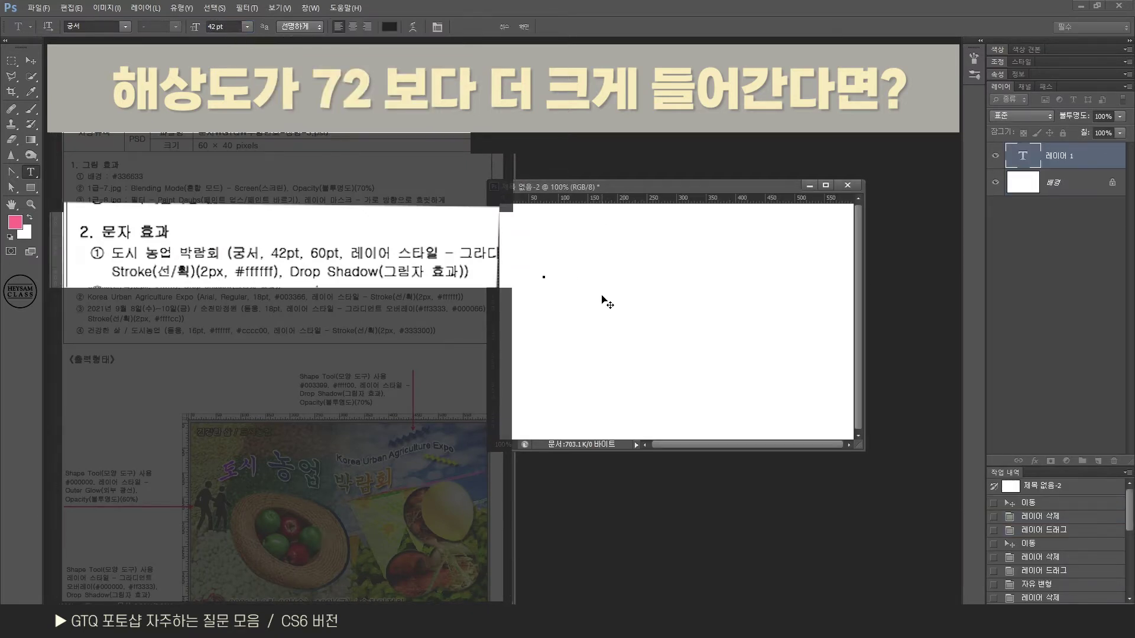
type("도서 농업 박람회")
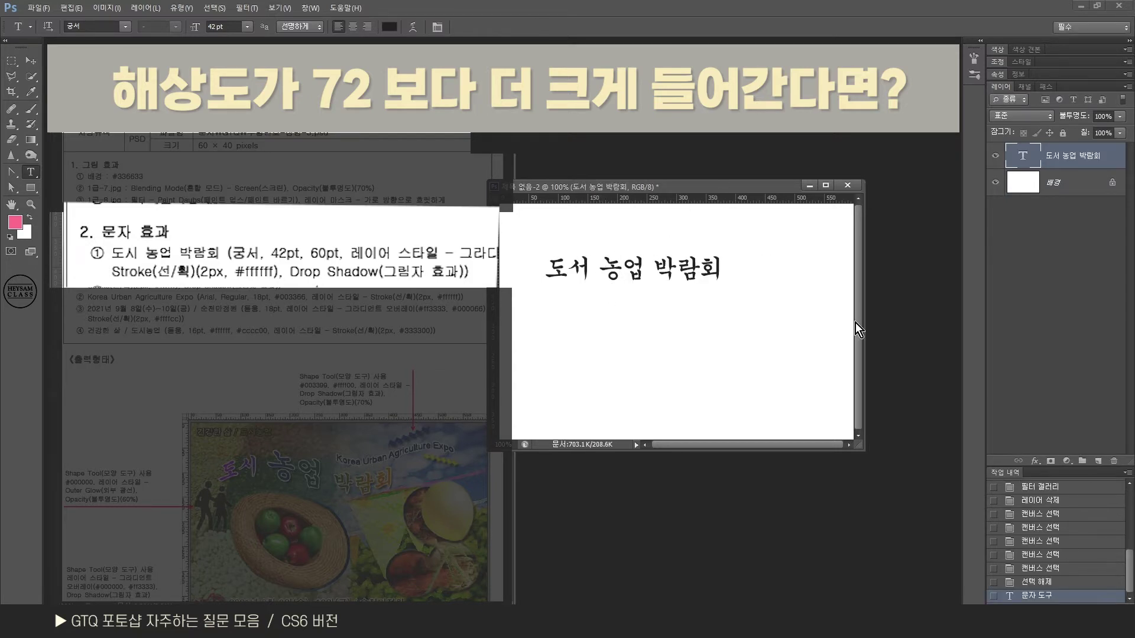
Create a new 600 × 400 pixel document at 150 pixels/inch and move its window below the 72 ppi document.
key("ctrl+n")
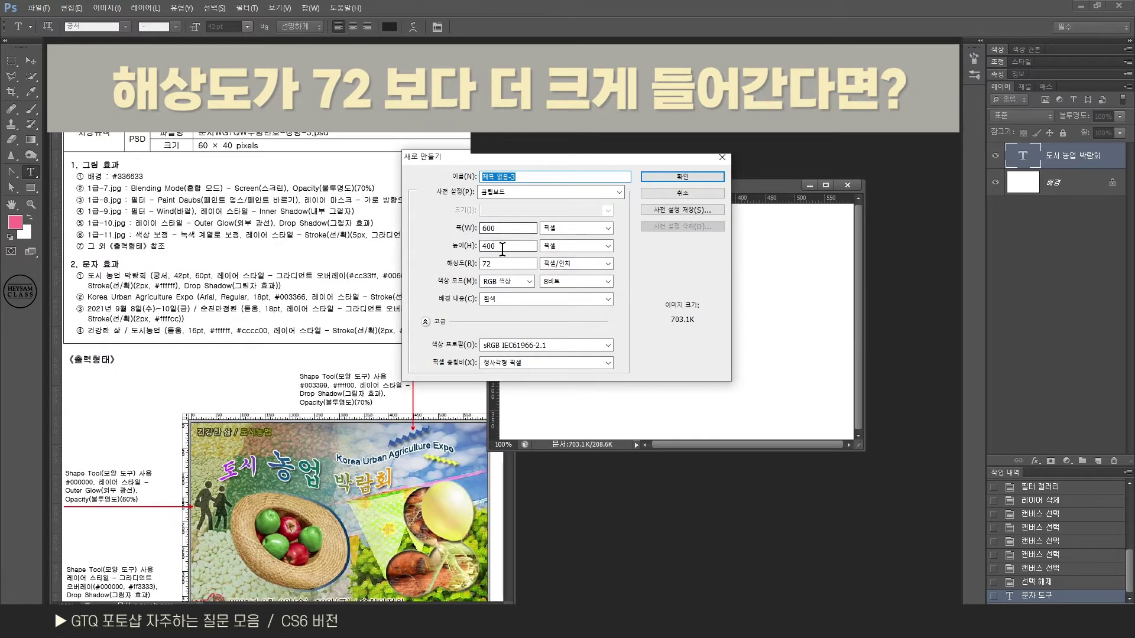
left_click(493, 264)
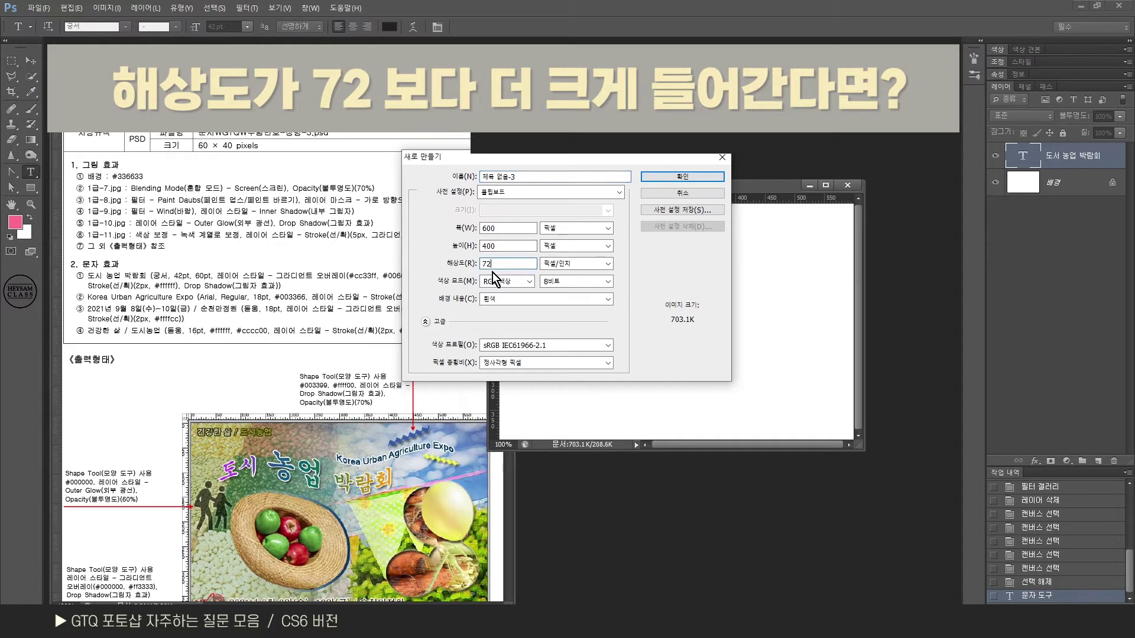
double_click(510, 263)
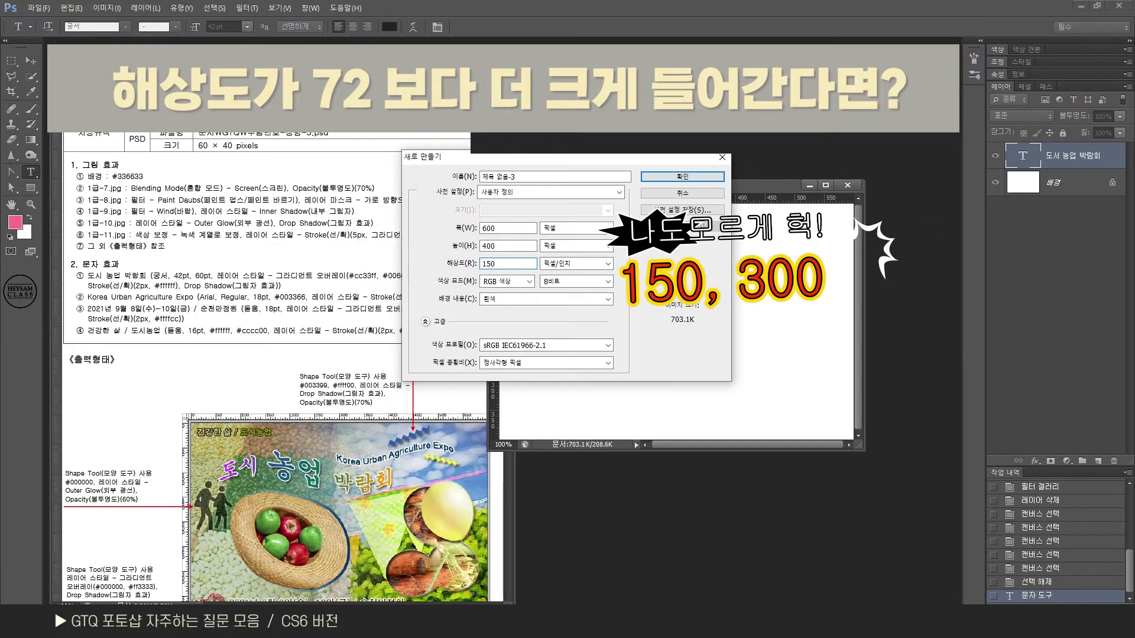
key("Return")
left_click_drag(321, 87, 838, 312)
Add the text "도서 농업 박람" at 42 pt near the upper edge of the 150 ppi canvas.
left_click(635, 407)
type("도")
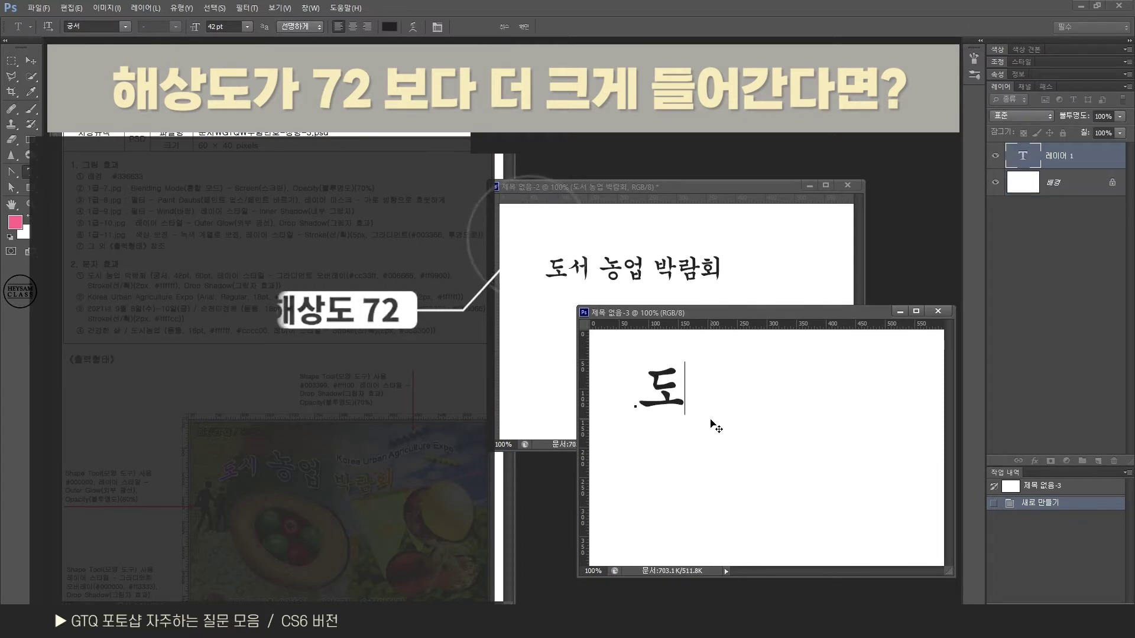
type("서 농업 ")
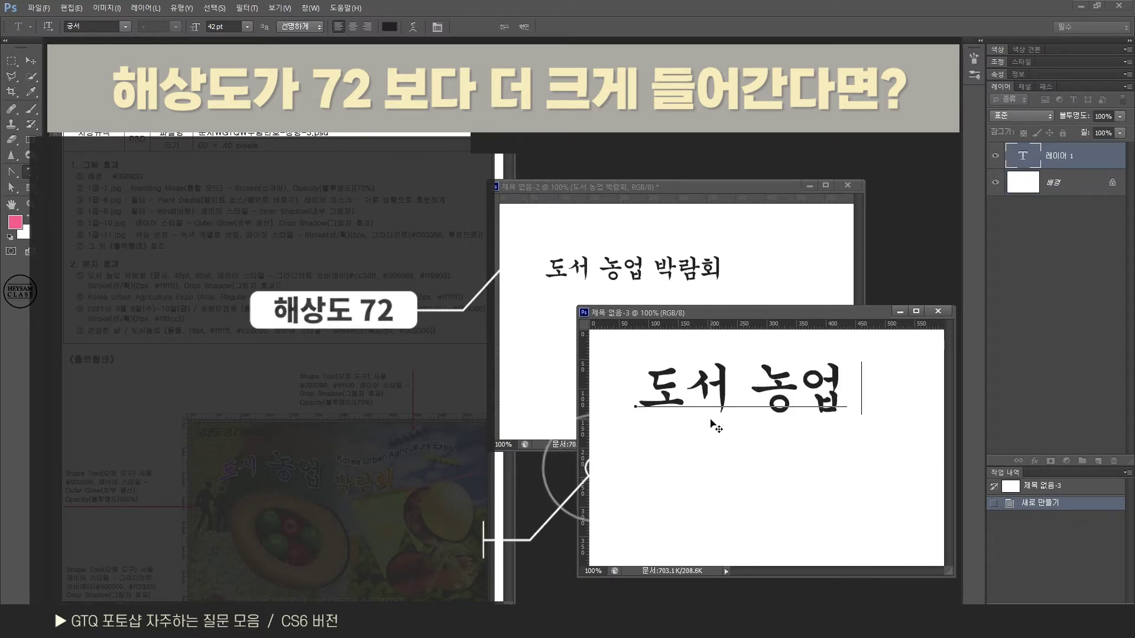
type("박람")
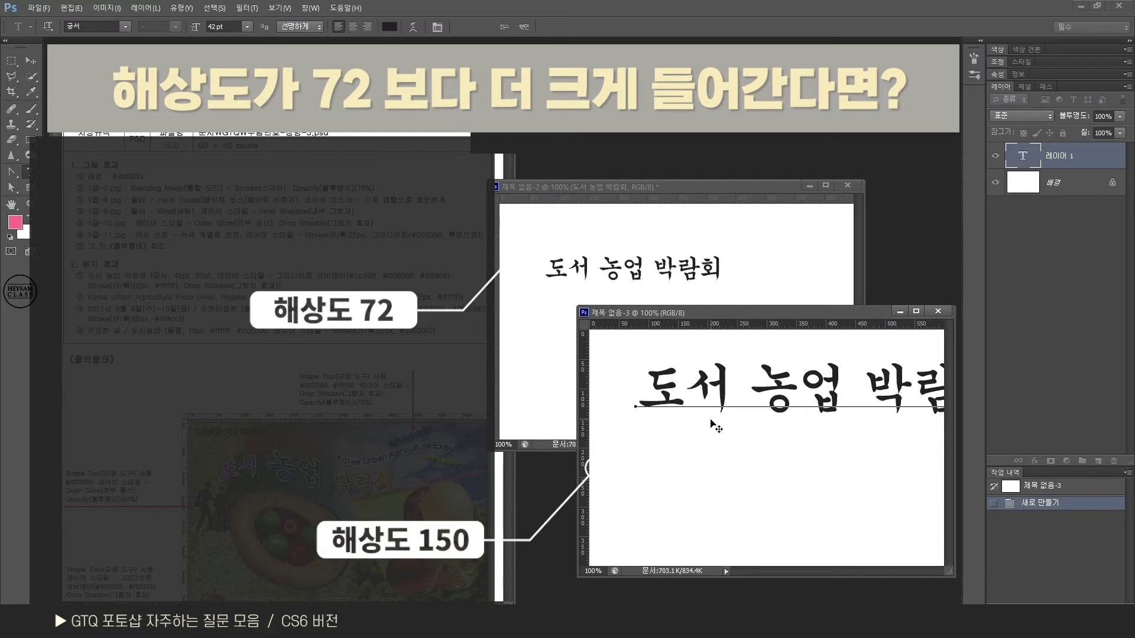
key("ctrl+Return")
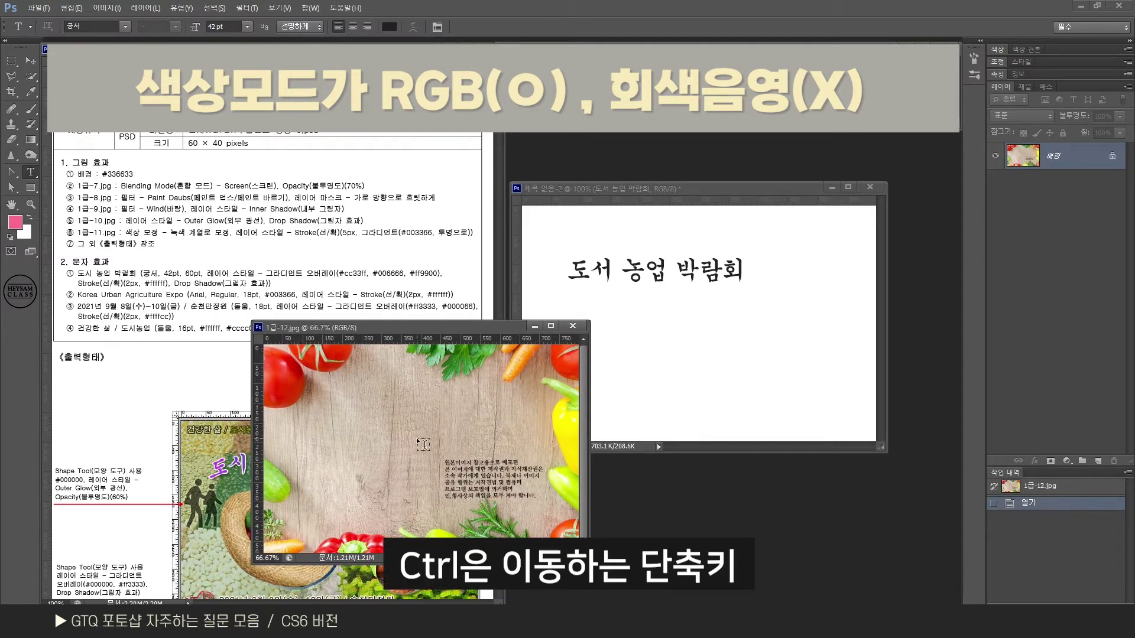
Copy the 1급-12.jpg image into the RGB document that holds the heading text and return to the source image.
left_click_drag(421, 421, 732, 338)
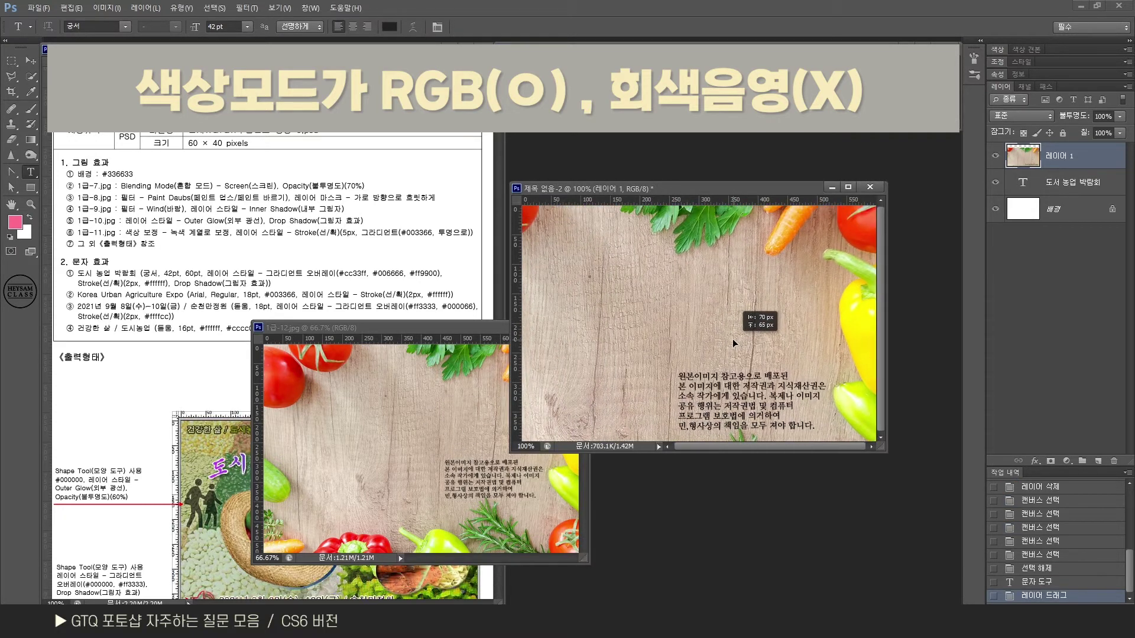
left_click(483, 438)
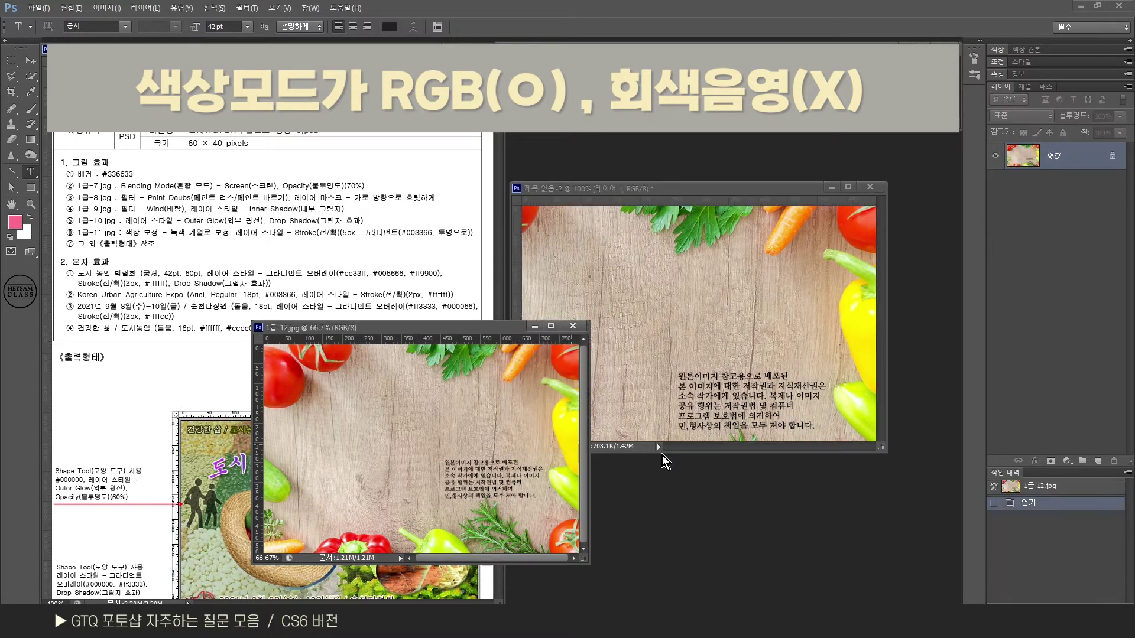
Create a 600 × 400 pixel document in grayscale mode (회색 음영) and copy the 1급-12.jpg image into it.
key("ctrl+n")
left_click(509, 281)
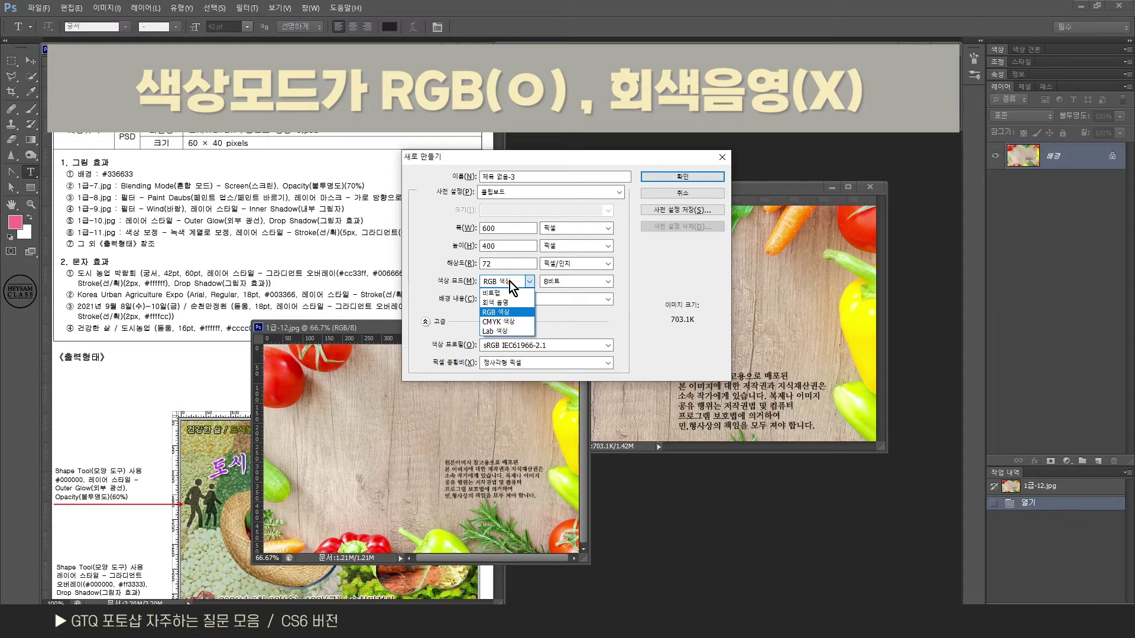
left_click(503, 305)
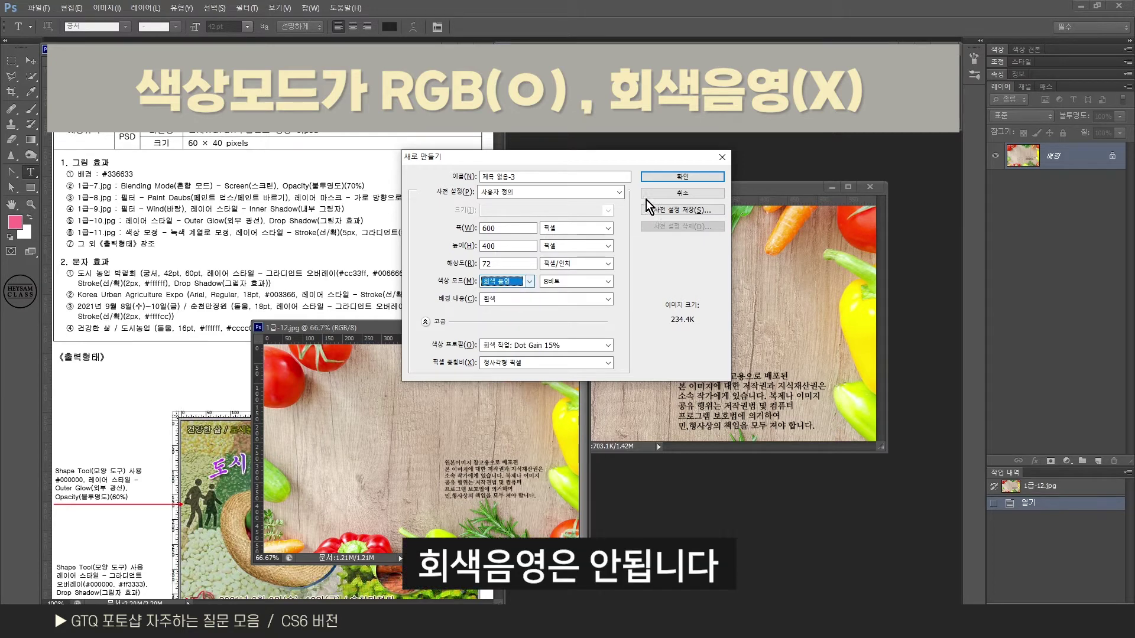
left_click(662, 173)
left_click_drag(420, 437, 821, 479)
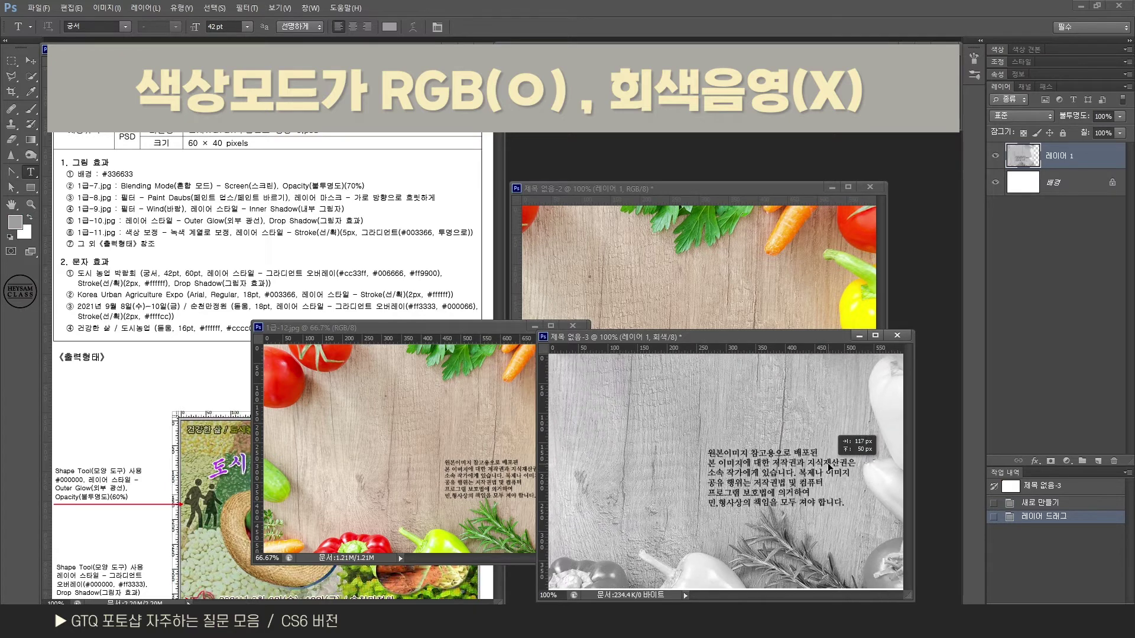
left_click_drag(821, 479, 824, 478)
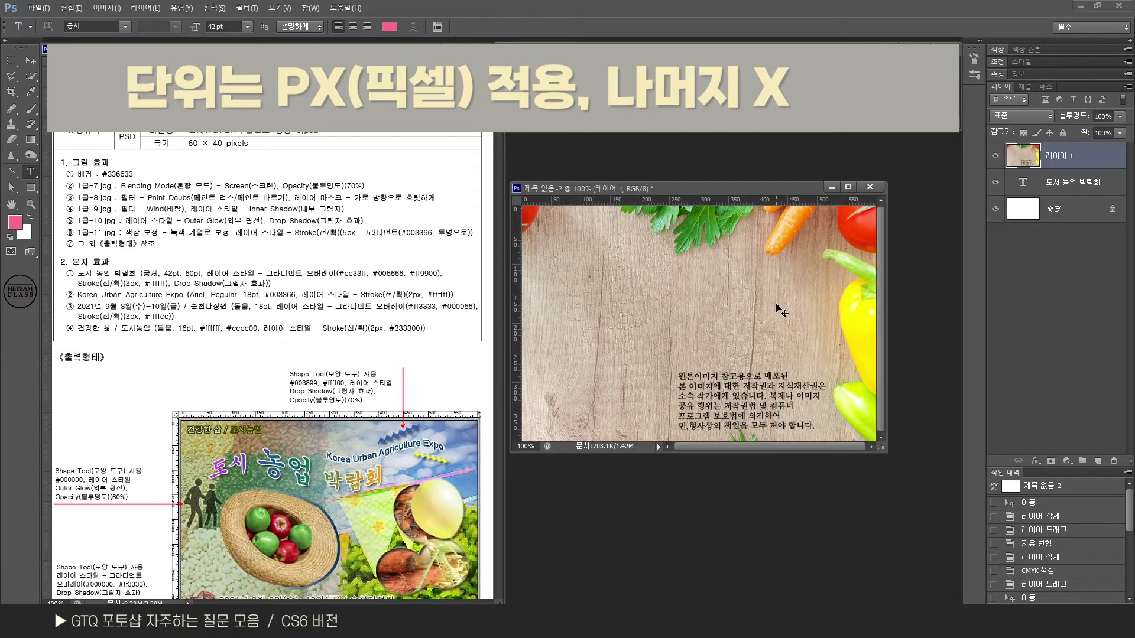
Move the vegetable image layer slightly down and to the left in the RGB document.
mouse_move(780, 298)
left_mouse_down()
mouse_move(704, 307)
mouse_move(771, 309)
left_mouse_up()
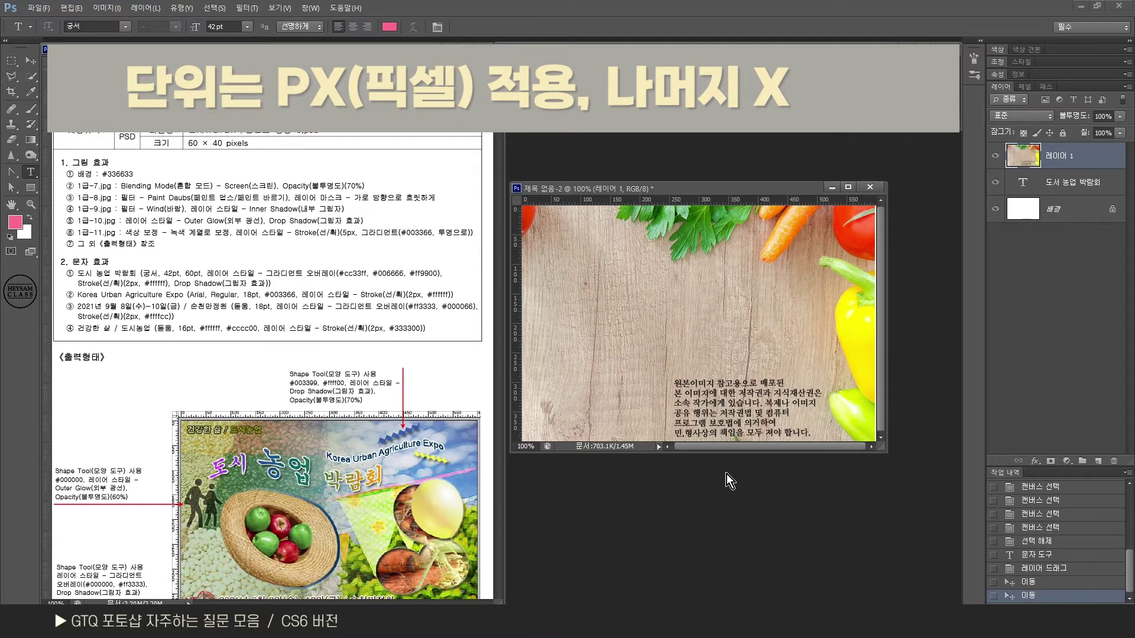
key("ctrl+o")
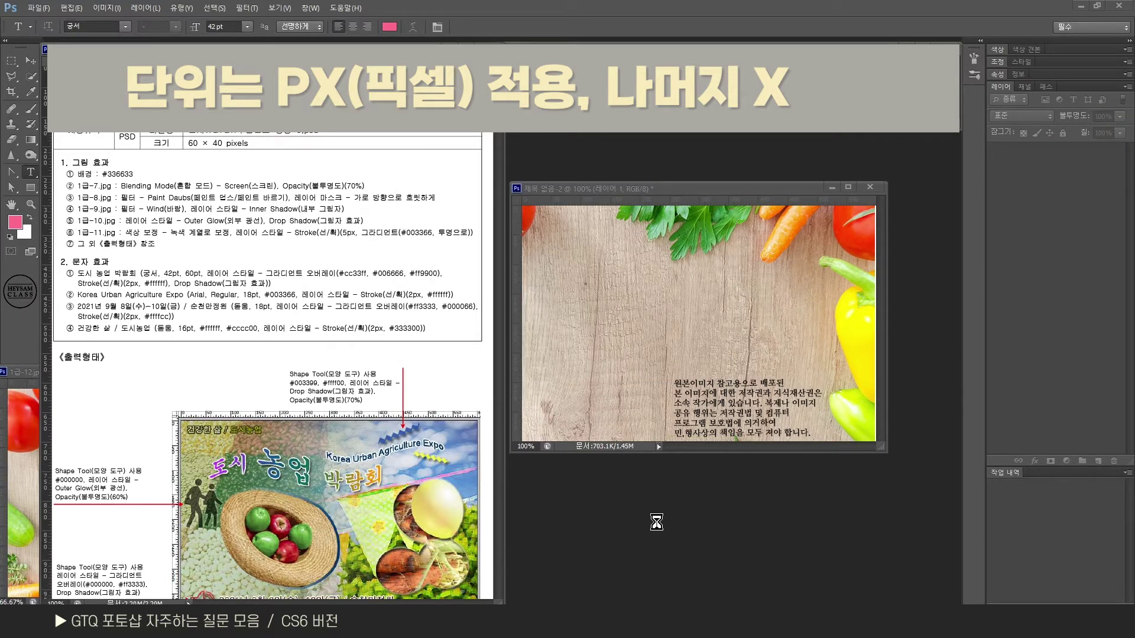
Create a new document 600 × 400 centimetres (센티미터) in size and copy the 1급-12.jpg image into it.
key("ctrl+n")
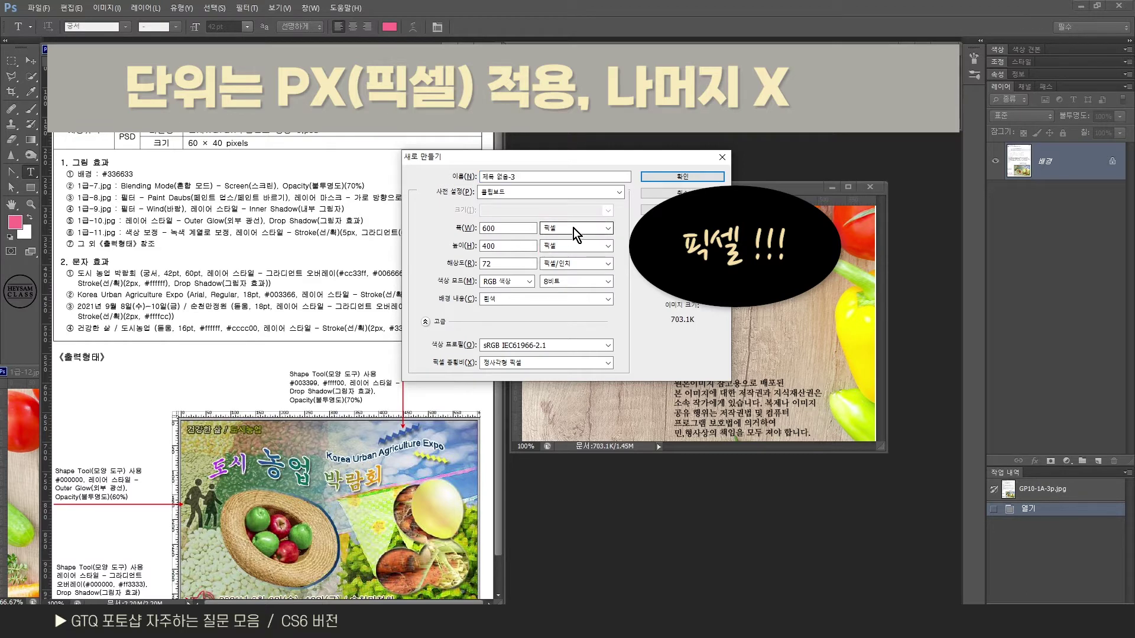
left_click(573, 228)
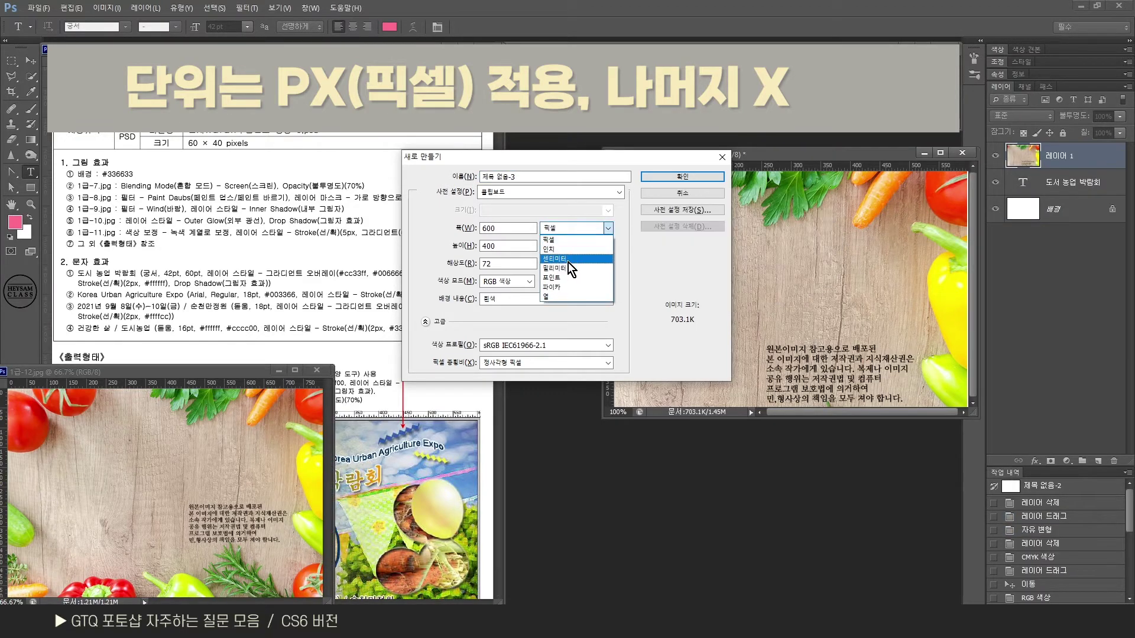
left_click(569, 263)
double_click(516, 233)
type("600")
key("Tab")
key("Tab")
type("400")
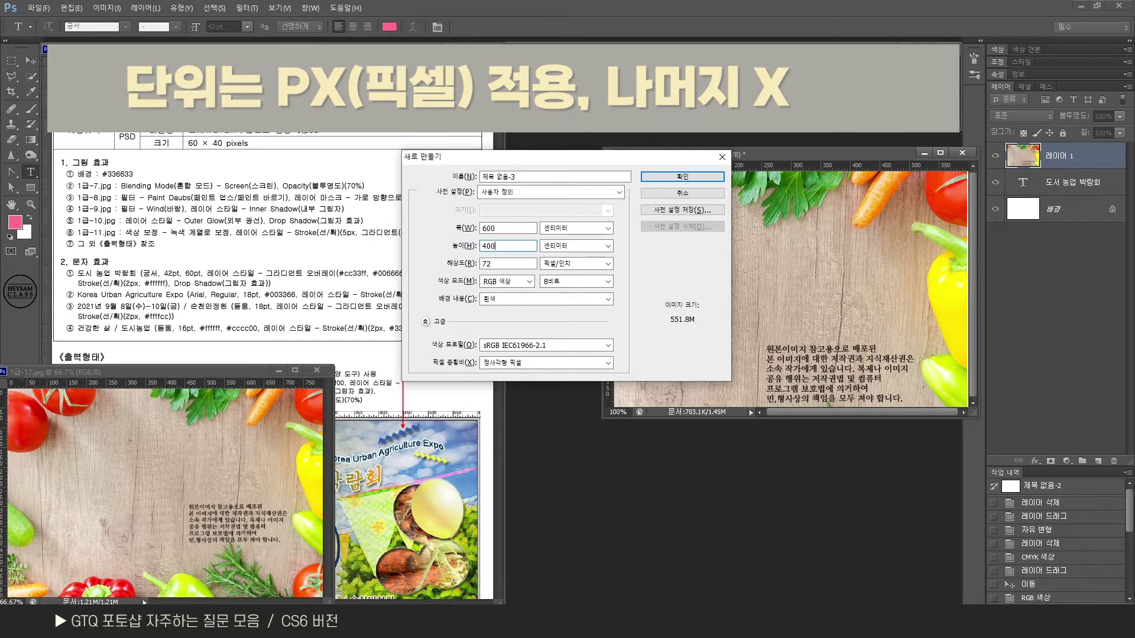
key("Return")
left_click_drag(267, 439, 673, 269)
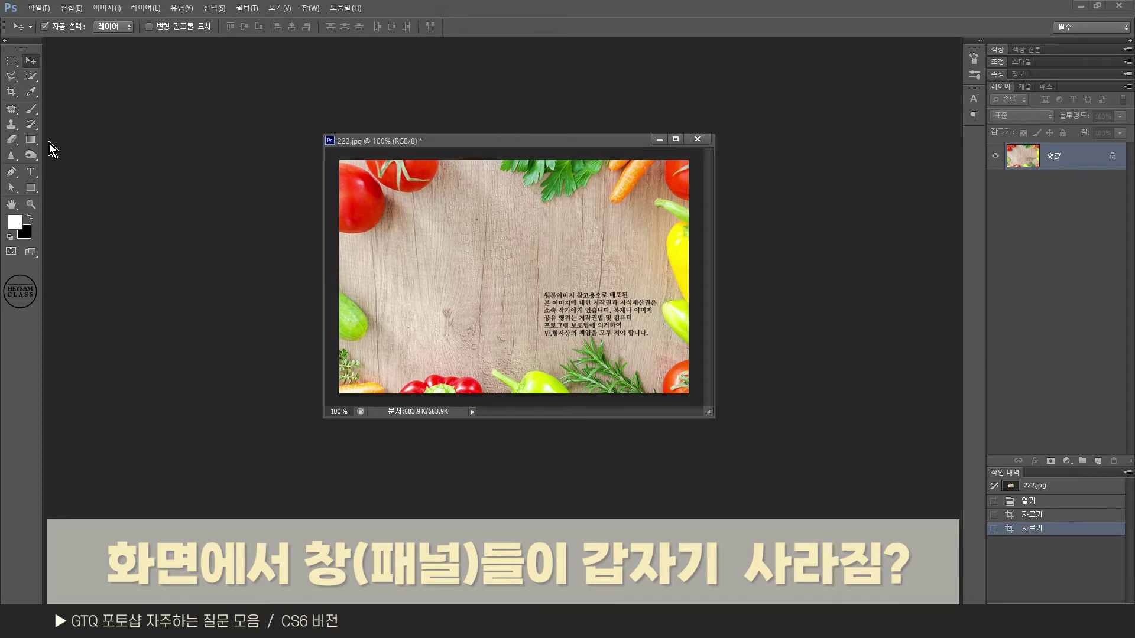
Hide all interface panels and bring them back, repeating the toggle three times.
key("Tab")
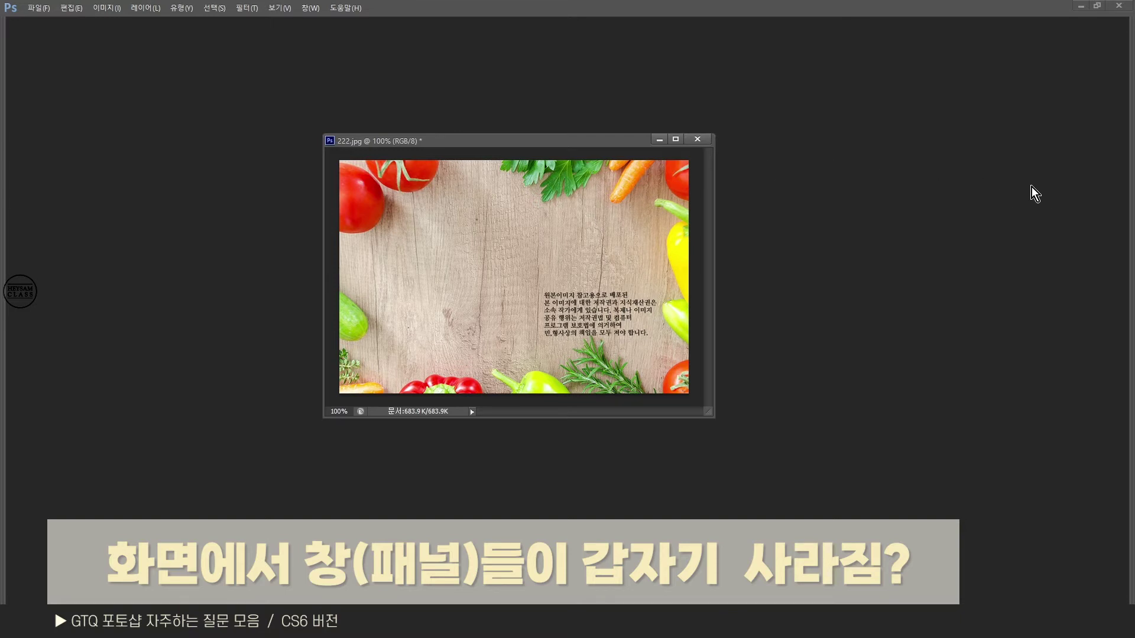
key("Tab")
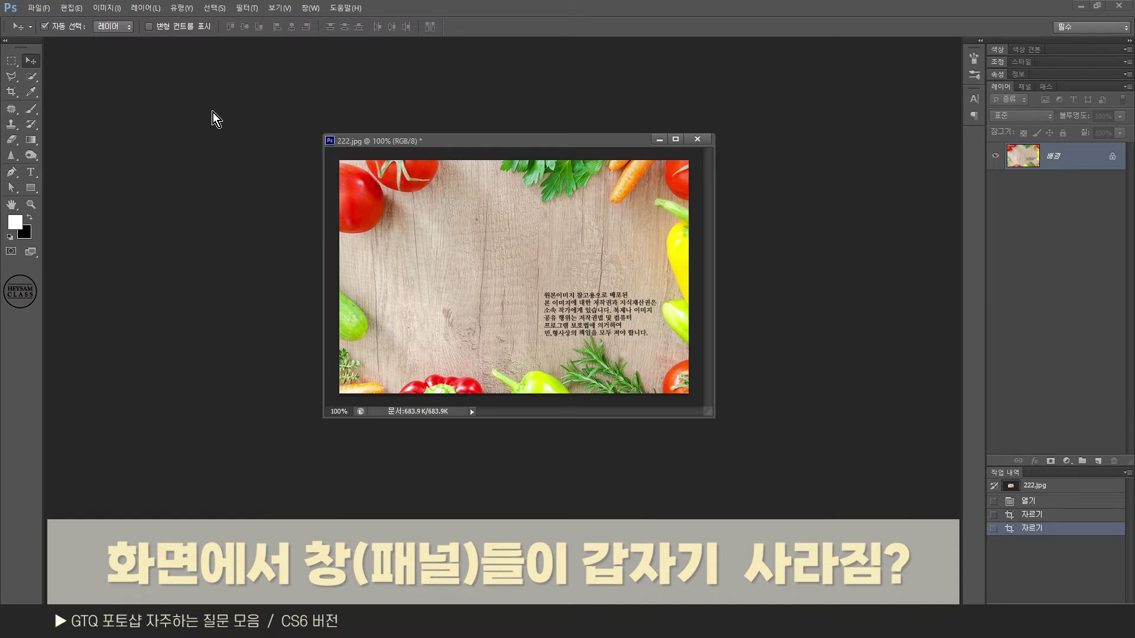
key("Tab")
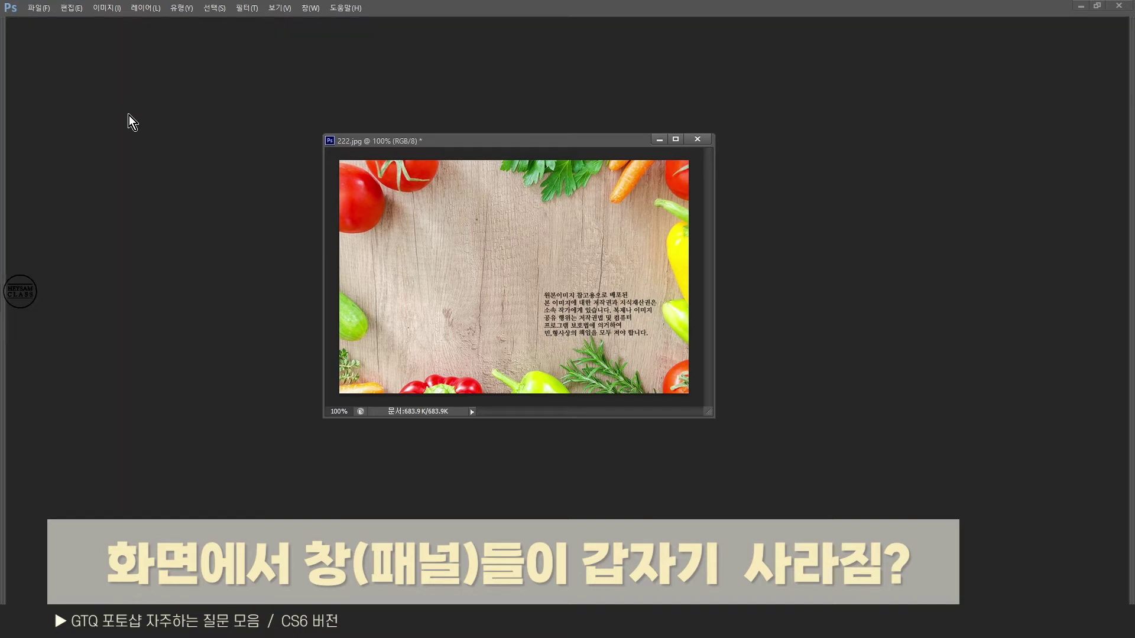
key("Tab")
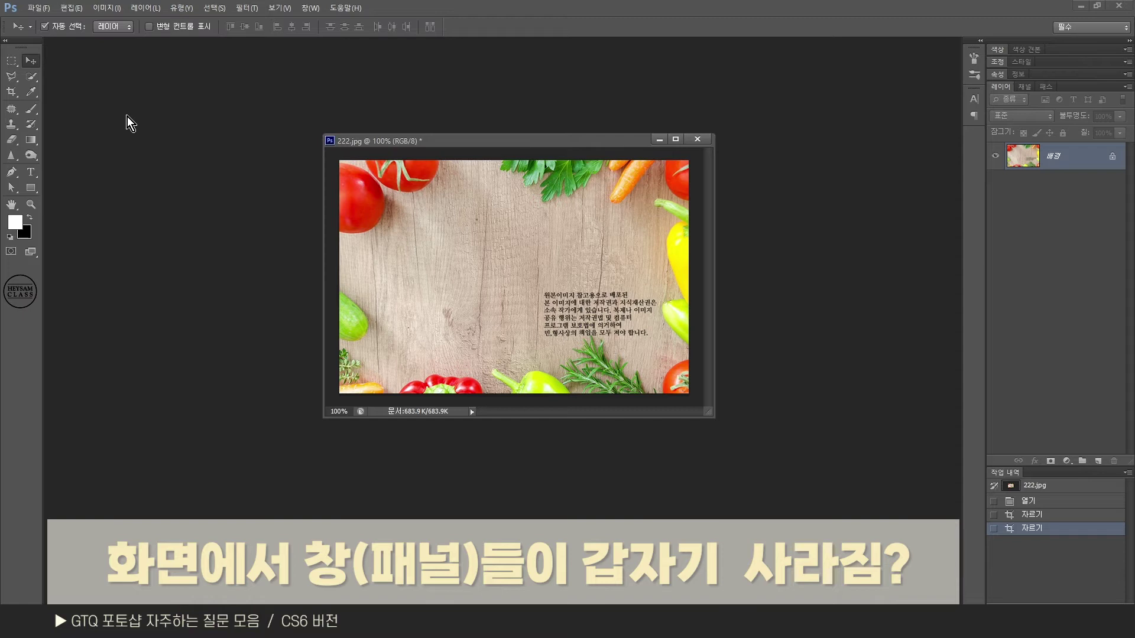
key("Tab")
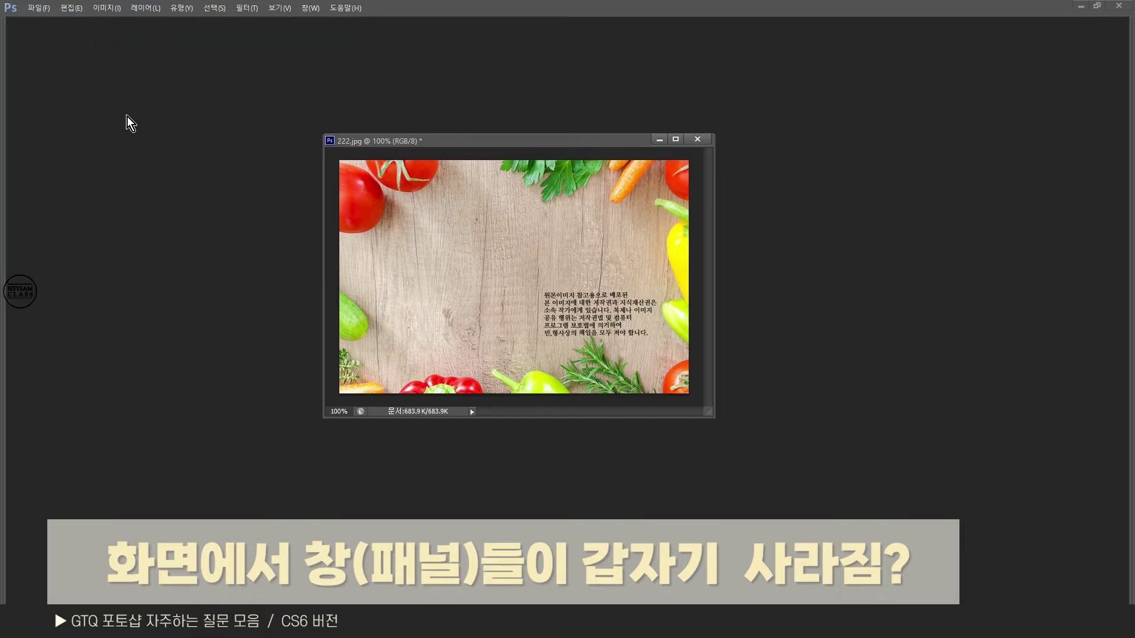
key("Tab")
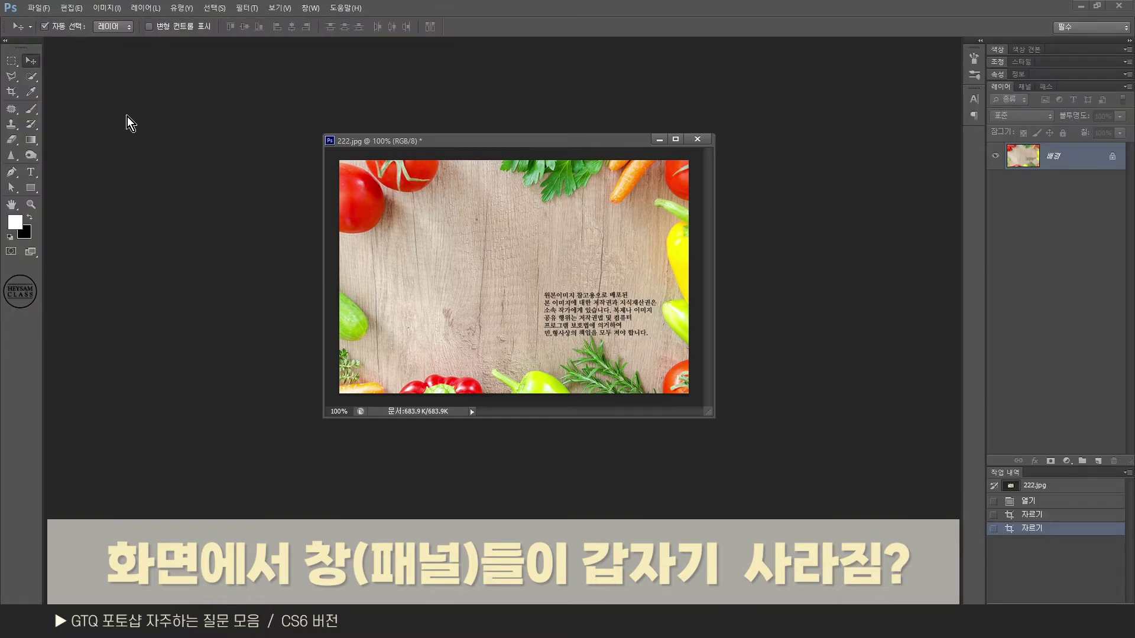
Shift the floating 222.jpg window slightly, maximize it to fill the screen and restore it to its floating size.
left_click_drag(606, 141, 561, 148)
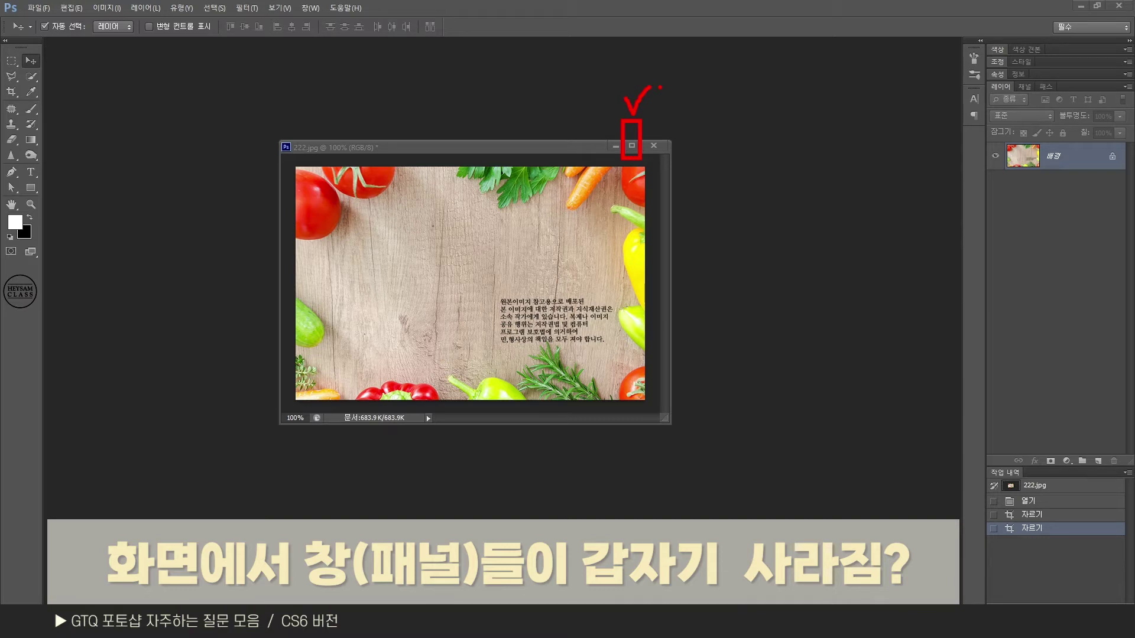
left_click(632, 147)
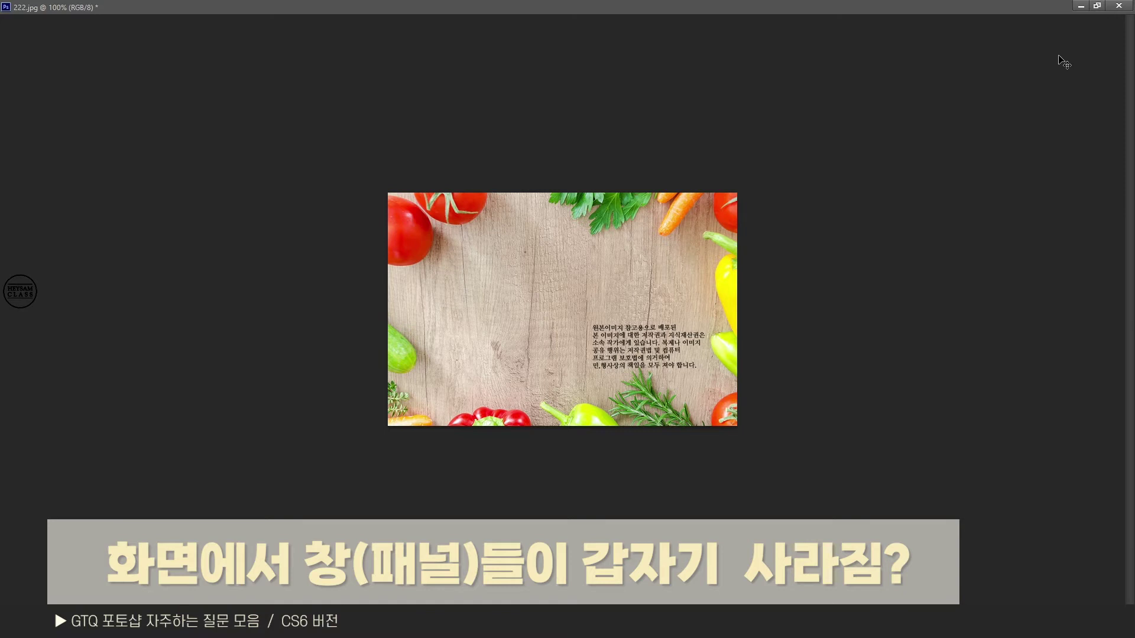
mouse_move(769, 194)
left_mouse_down()
mouse_move(792, 176)
mouse_move(1075, 28)
mouse_move(1032, 34)
mouse_move(1079, 25)
mouse_move(1074, 67)
left_mouse_up()
mouse_move(1090, 20)
left_mouse_down()
mouse_move(1086, 2)
mouse_move(1110, 7)
mouse_move(1094, 26)
left_mouse_up()
key("Escape")
left_click(1097, 7)
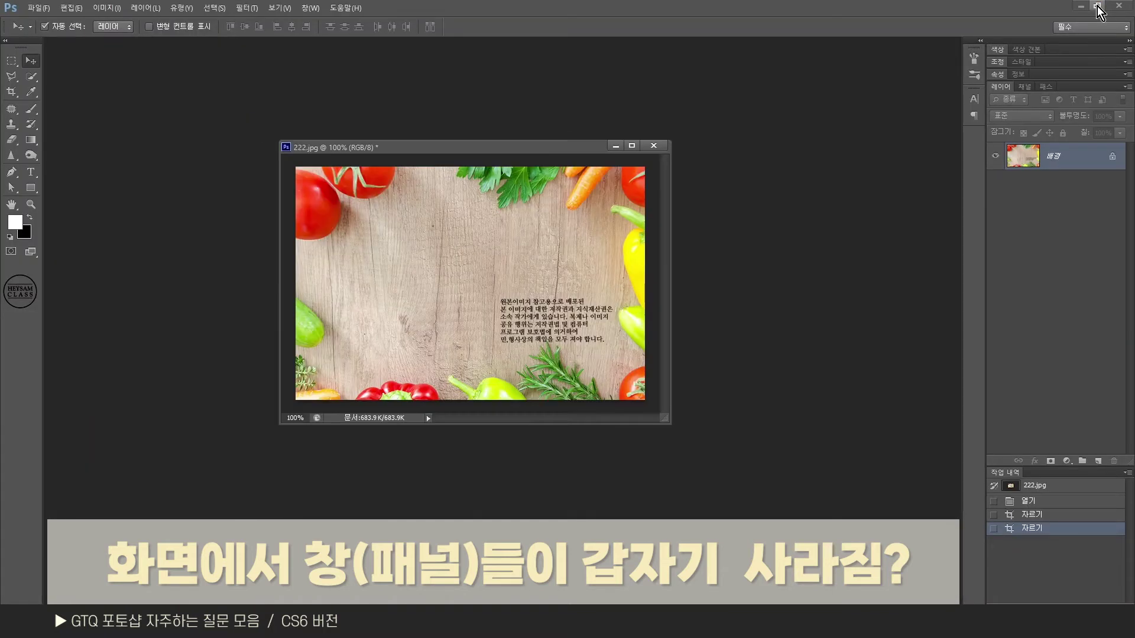
Dock the floating 222.jpg window as a tab, and practise pulling it out and docking it again.
left_click_drag(527, 148, 547, 45)
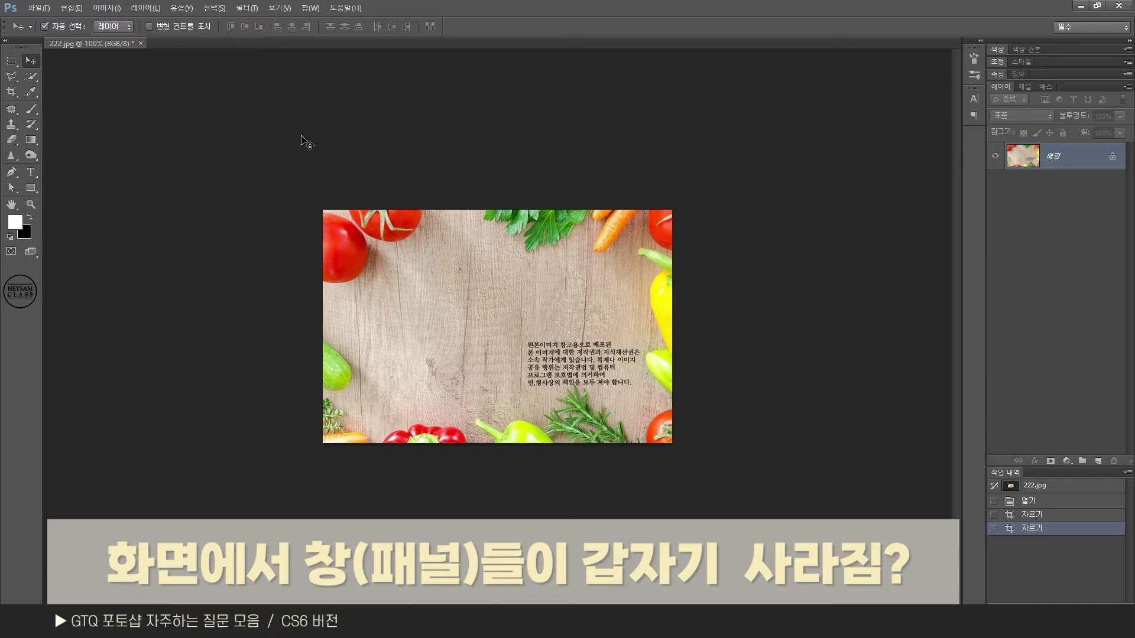
left_click_drag(108, 41, 317, 88)
left_click_drag(329, 45, 329, 46)
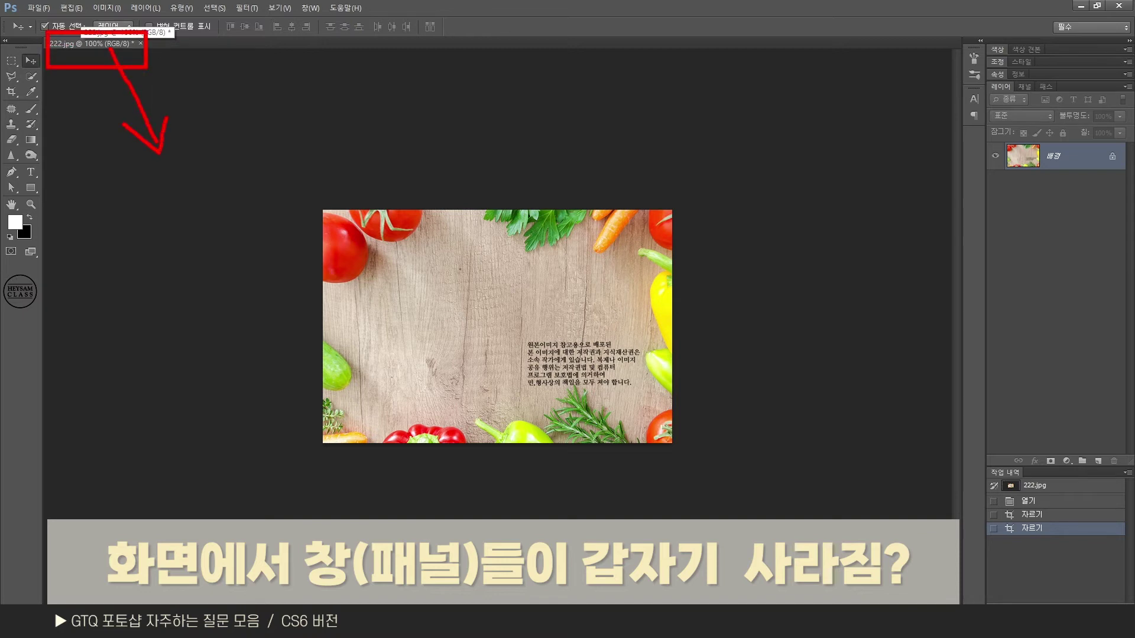
left_click_drag(111, 49, 152, 90)
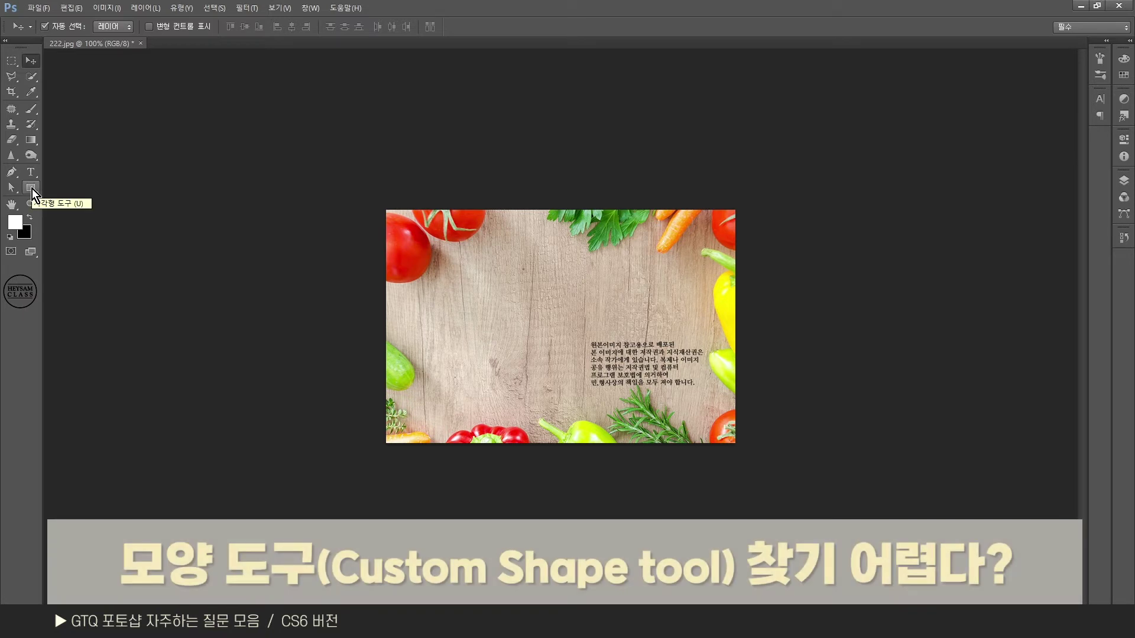
Activate the Custom Shape tool (사용자 정의 모양 도구) and display its shape picker as large thumbnails (큰 축소판).
left_click(32, 189)
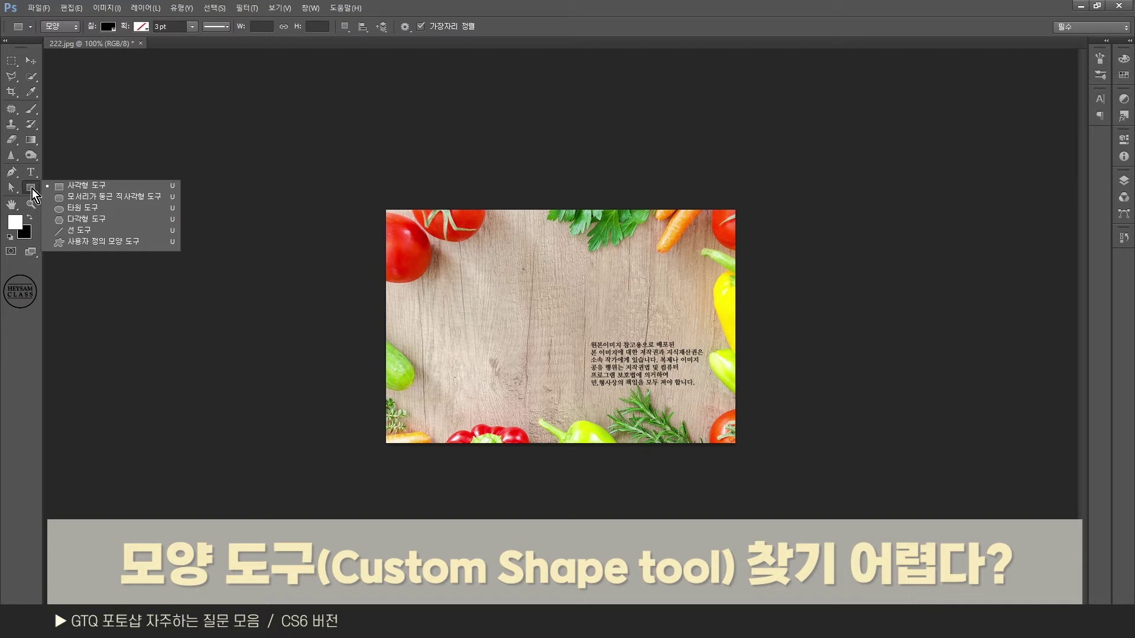
left_click(101, 244)
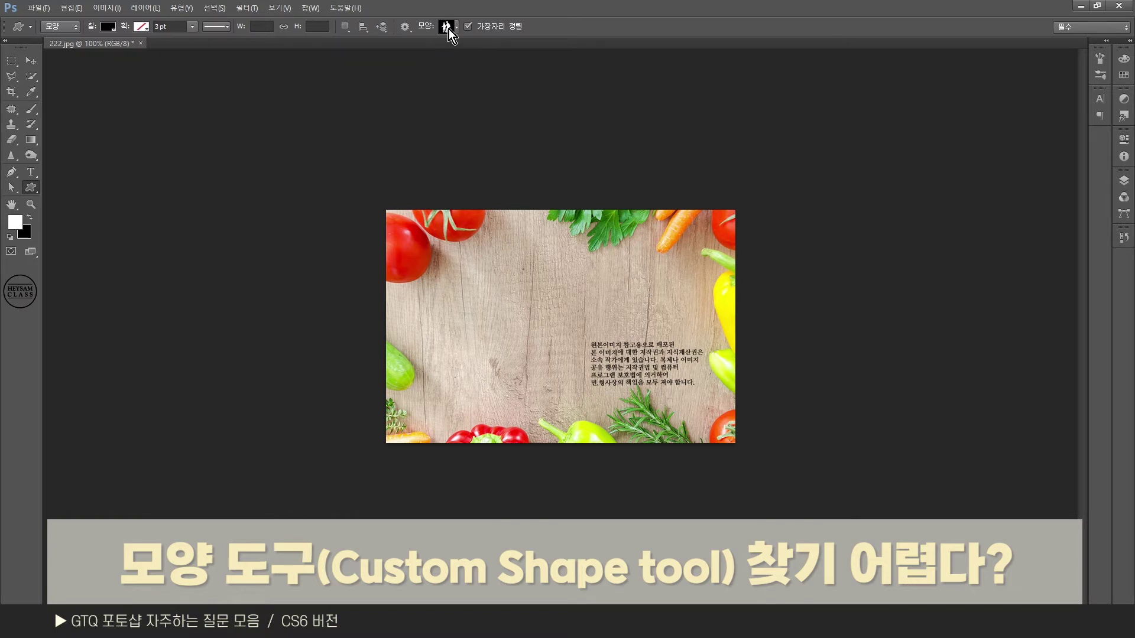
left_click(448, 30)
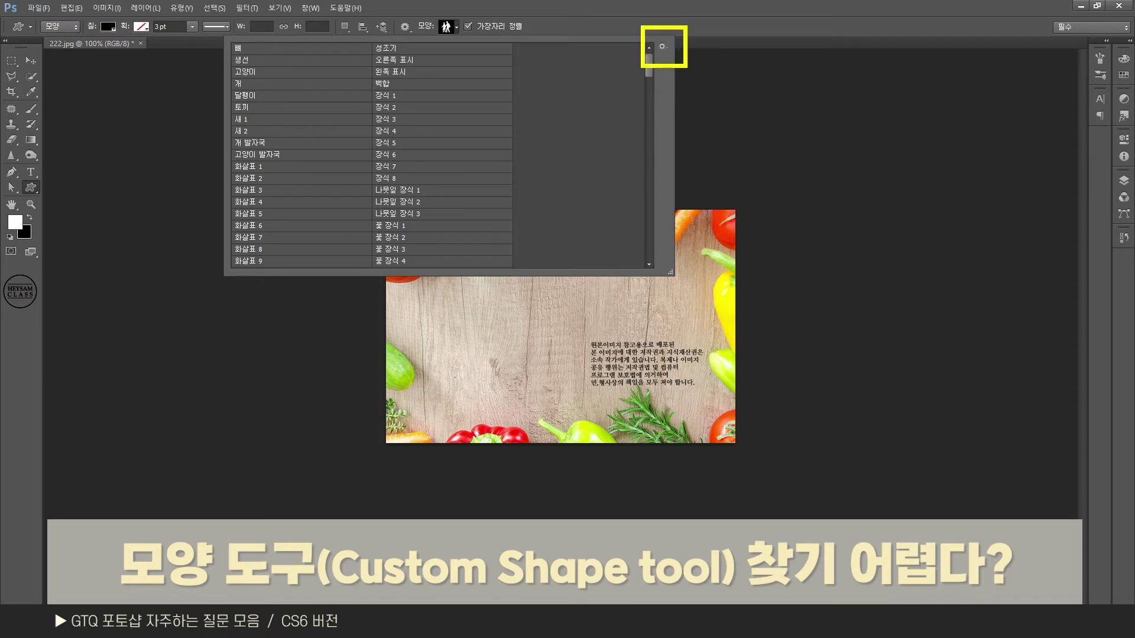
left_click(662, 46)
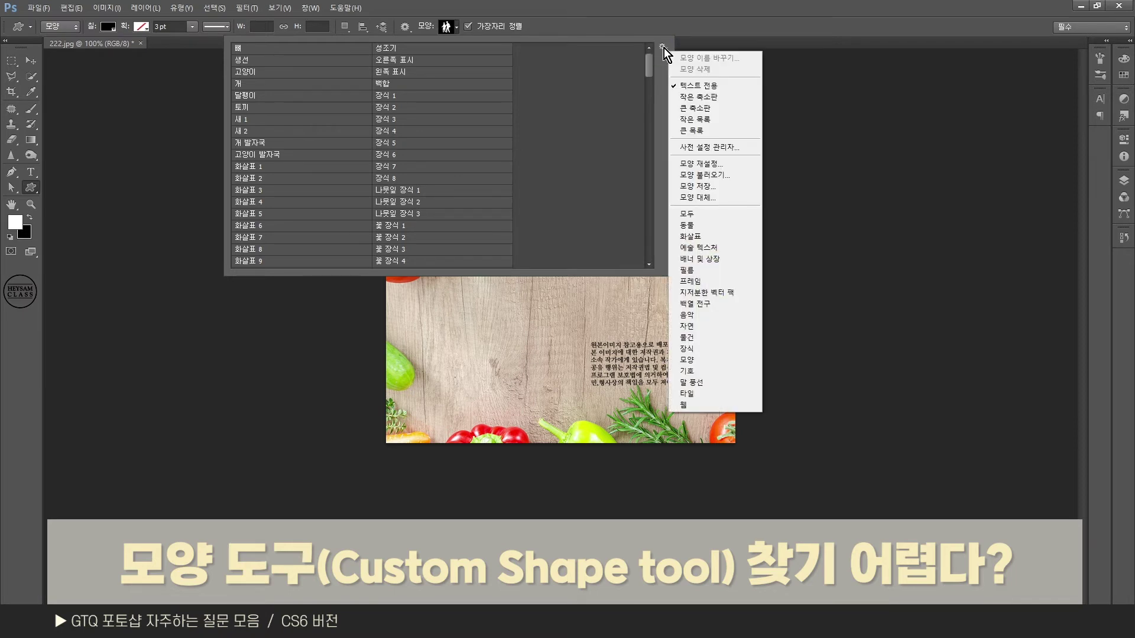
left_click(697, 108)
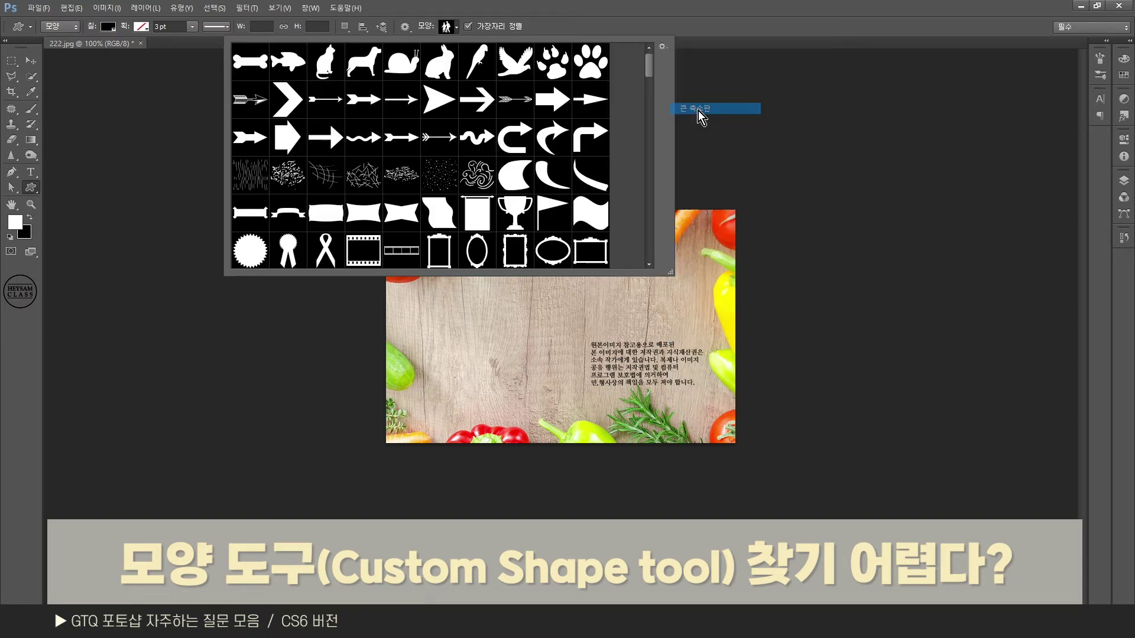
Look through the thumbnails and replace the current custom shapes with the Animals (동물) set.
left_click(662, 46)
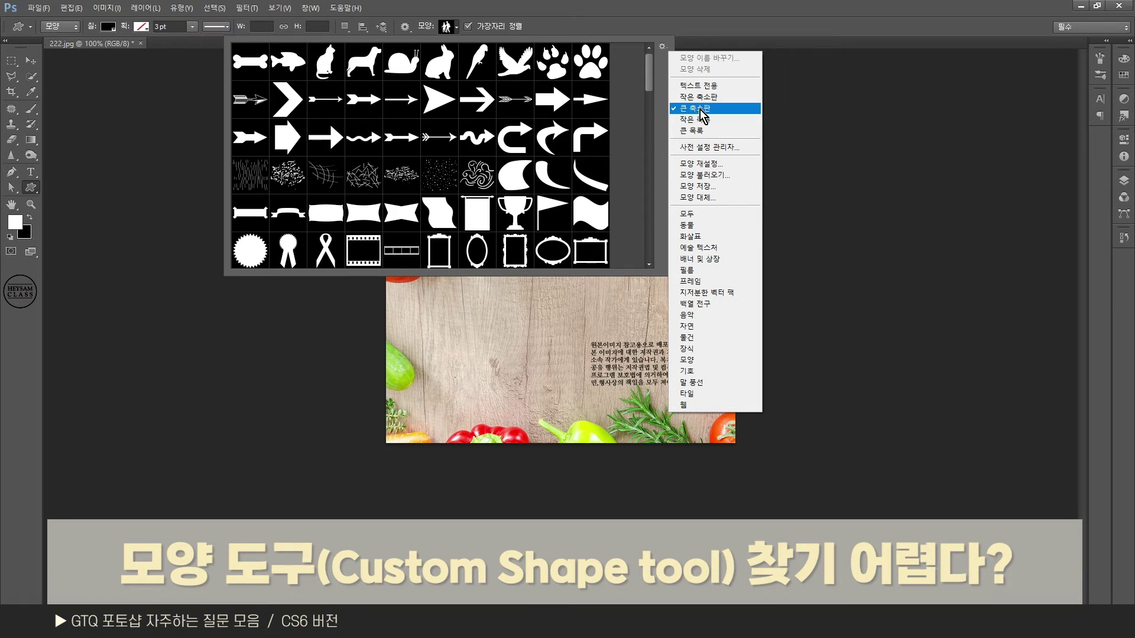
left_click(651, 79)
left_click_drag(649, 80, 650, 140)
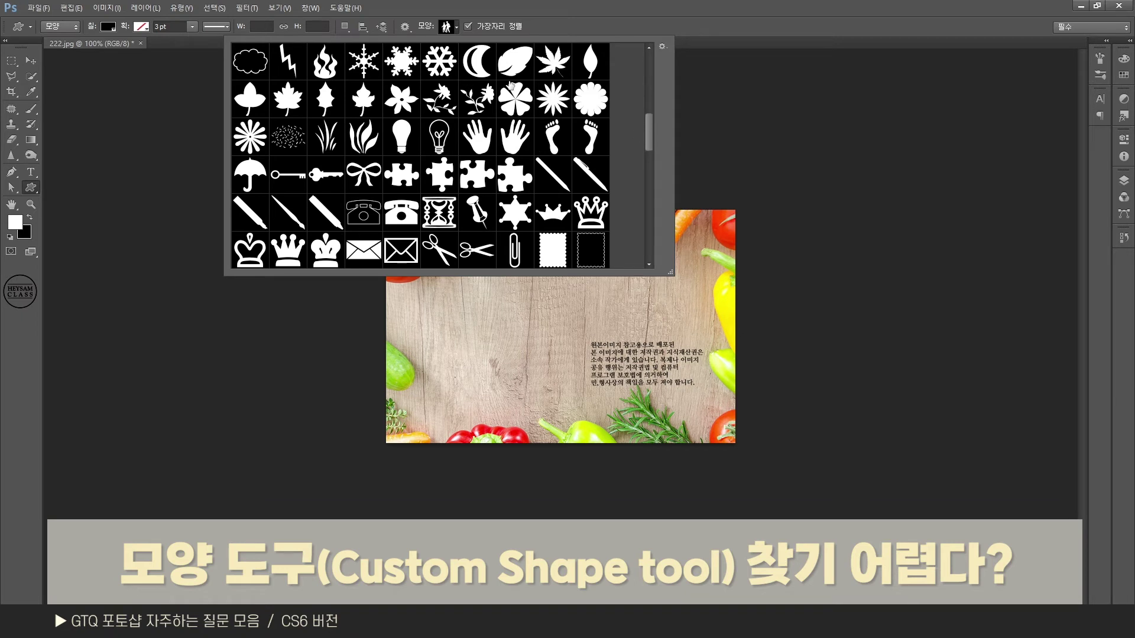
left_click(662, 46)
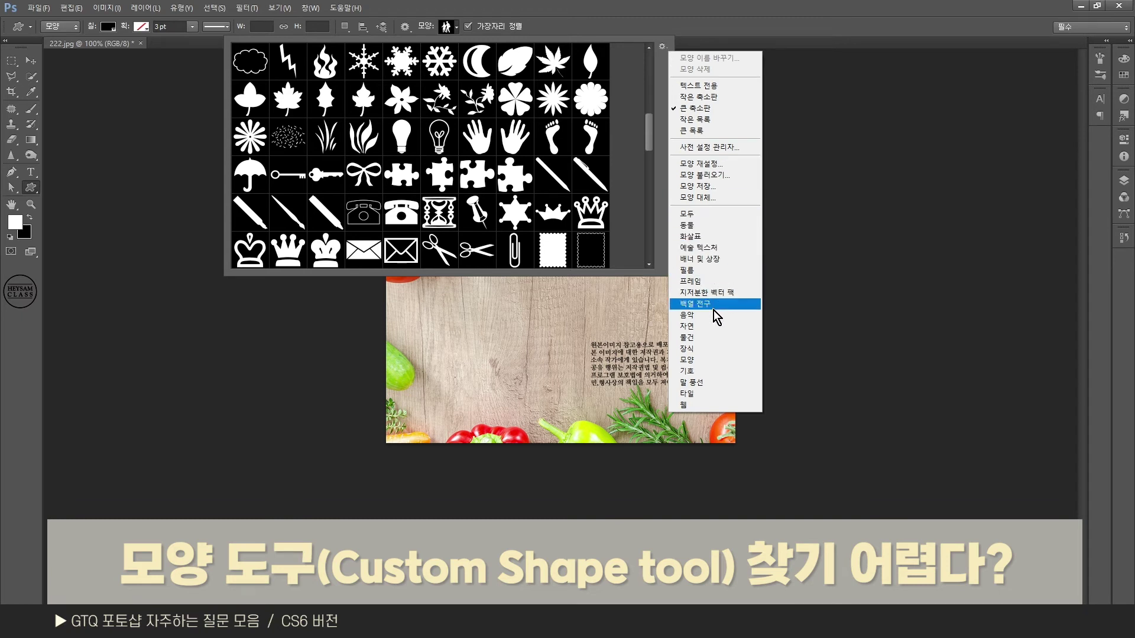
left_click(704, 226)
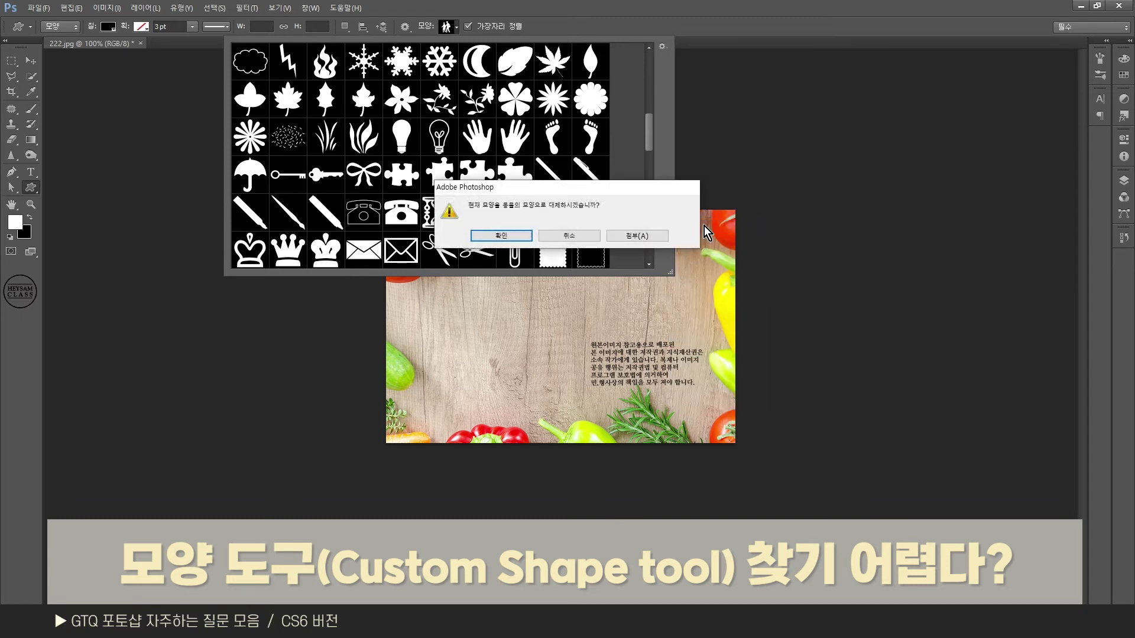
left_click(505, 234)
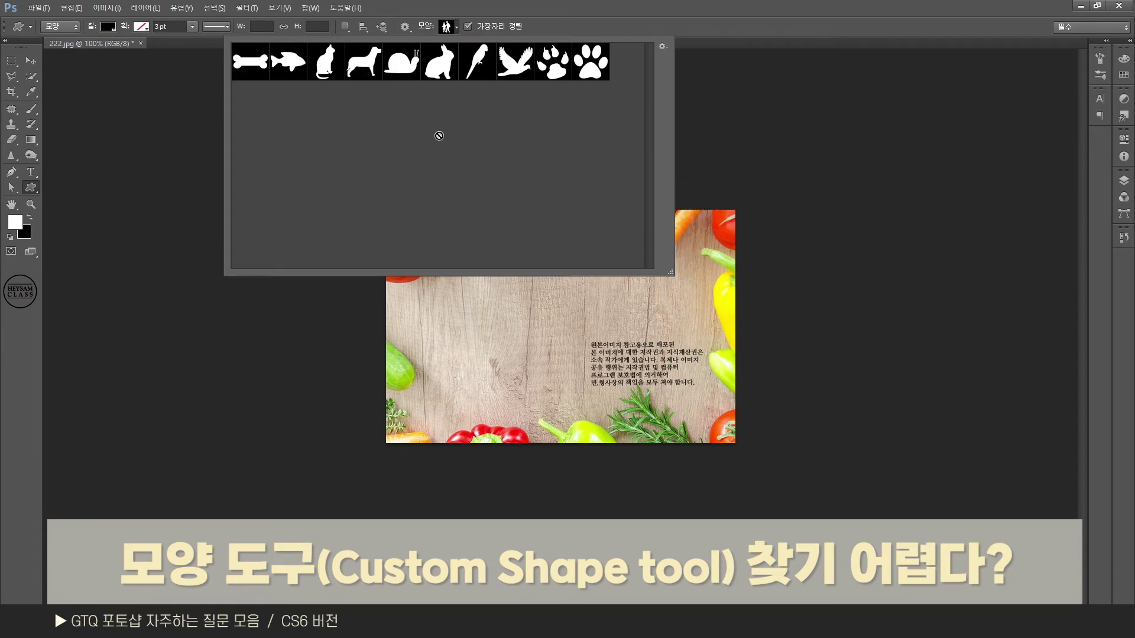
Replace the listed custom shapes with the complete set (모두).
left_click(661, 47)
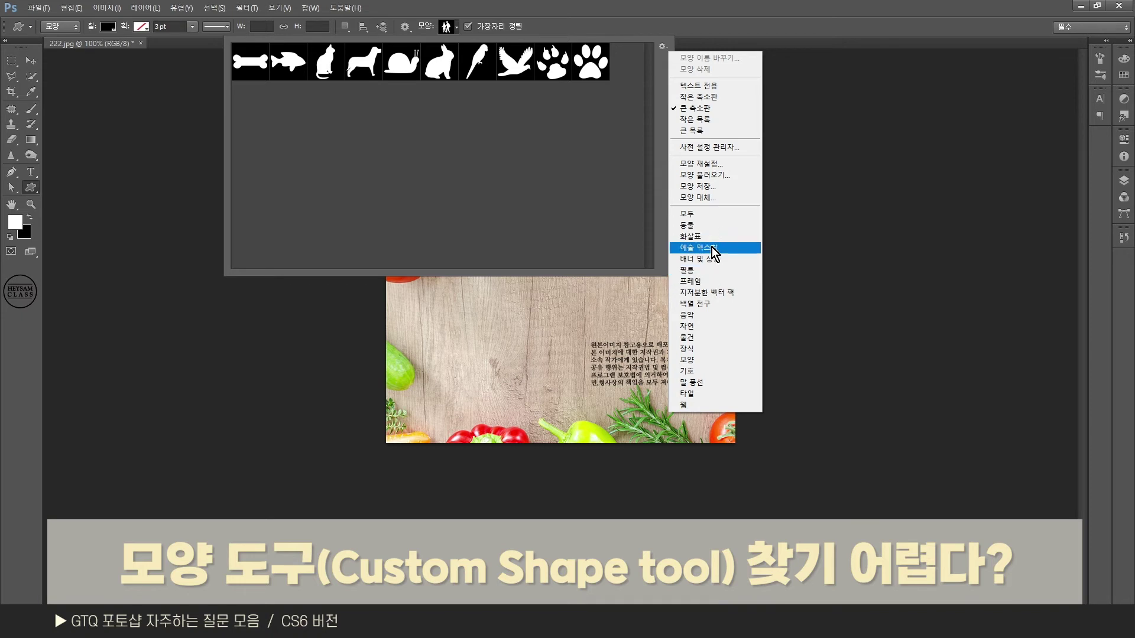
left_click(713, 215)
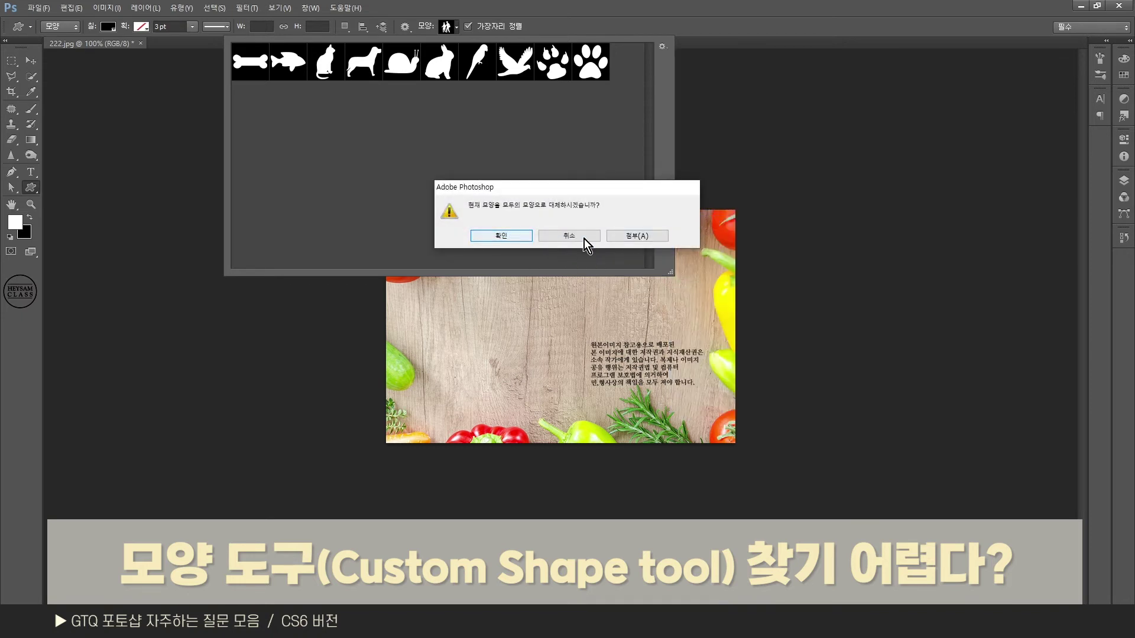
left_click(509, 239)
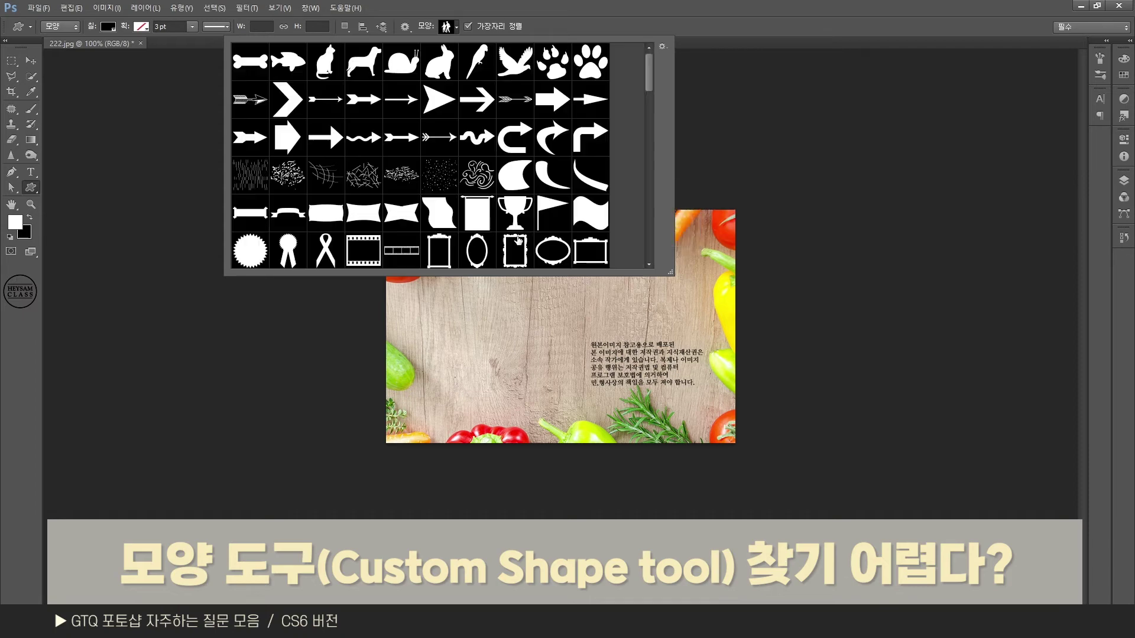
left_click_drag(649, 95, 659, 155)
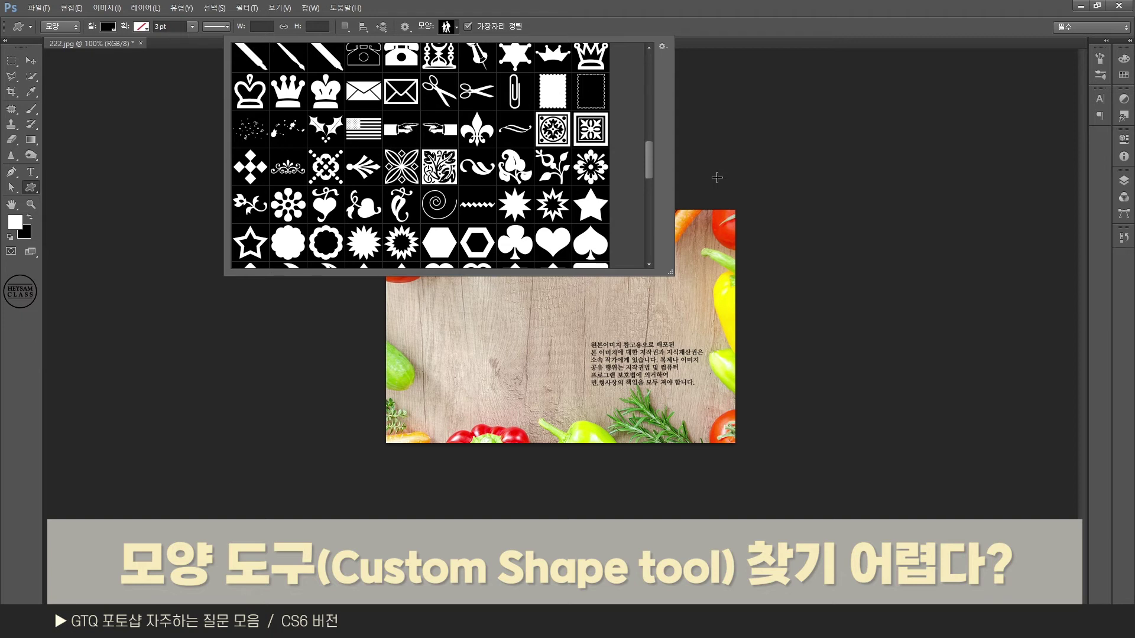
Examine the full custom shape library from the animal and arrow shapes through to the web icons.
left_click(662, 46)
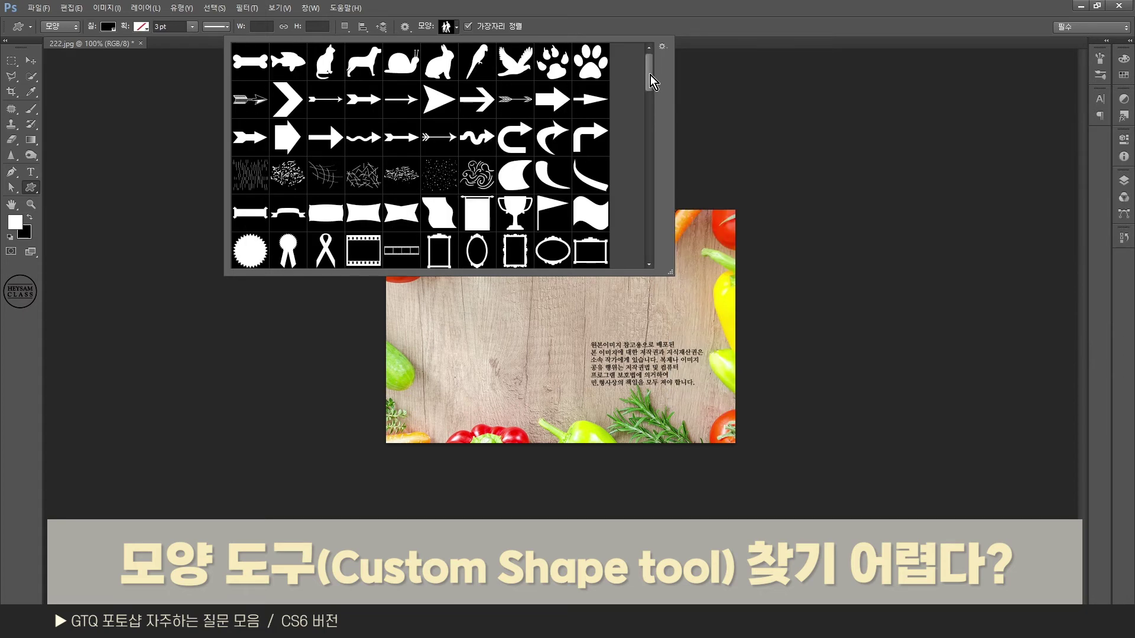
mouse_move(650, 76)
left_mouse_down()
mouse_move(658, 129)
mouse_move(660, 62)
left_mouse_up()
left_click_drag(651, 81, 654, 133)
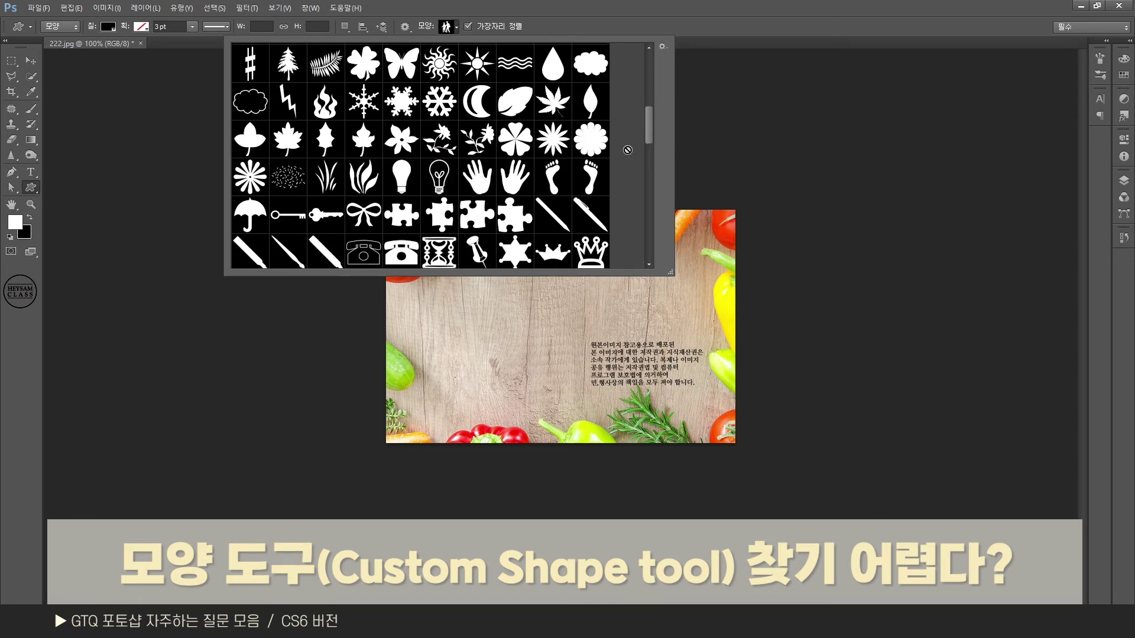
left_click_drag(650, 137, 654, 92)
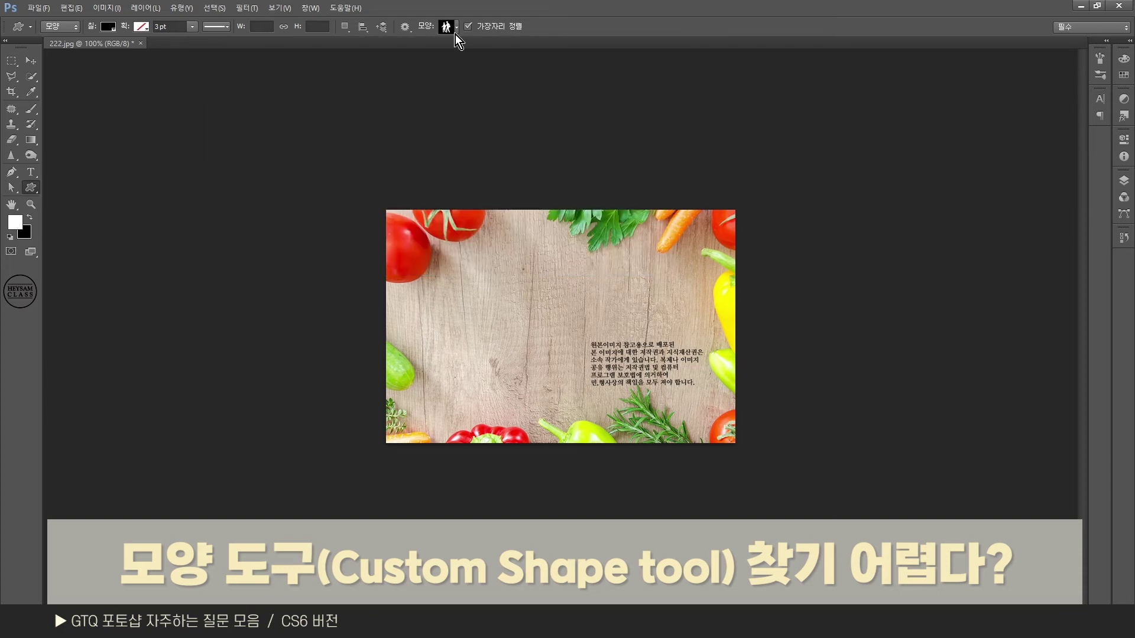
left_click(455, 30)
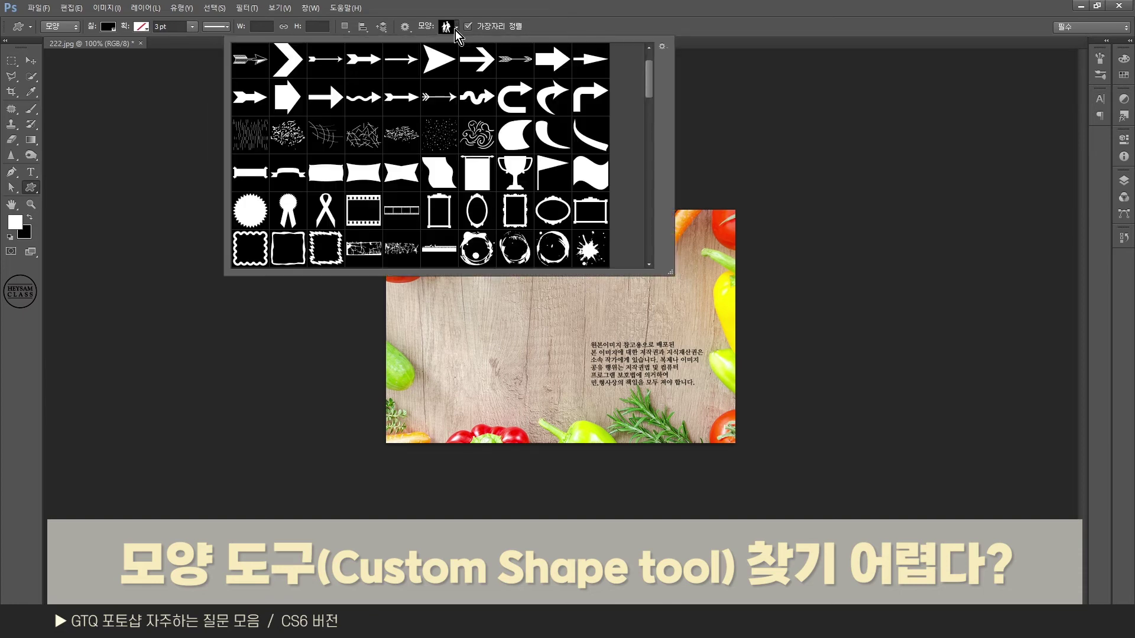
left_click_drag(644, 64, 647, 226)
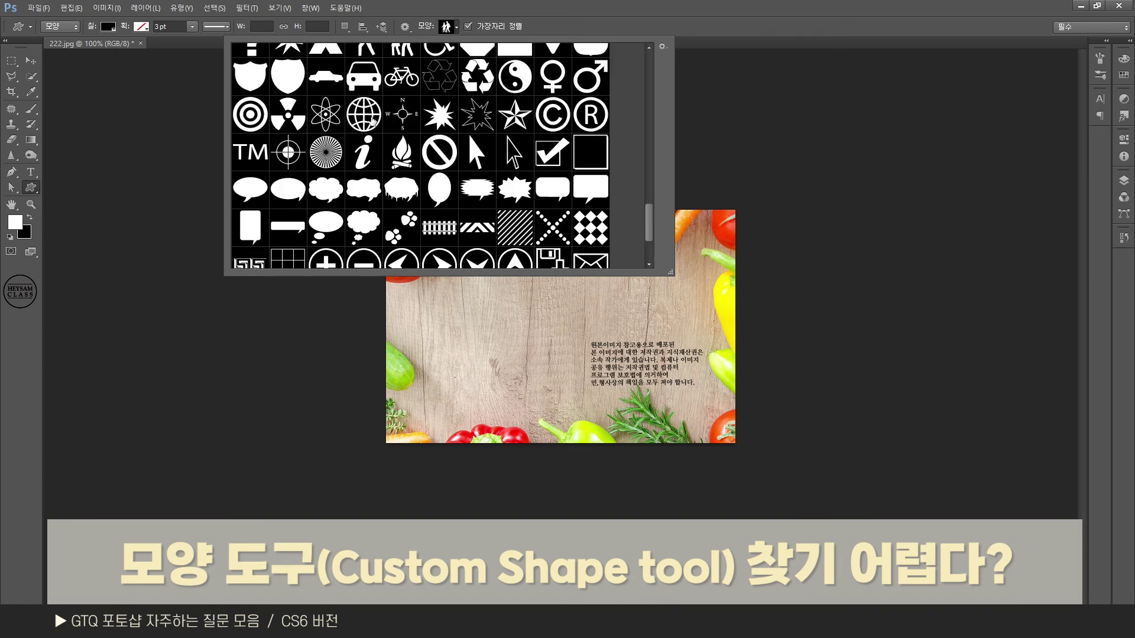
mouse_move(650, 236)
left_mouse_down()
mouse_move(650, 259)
mouse_move(650, 229)
left_mouse_up()
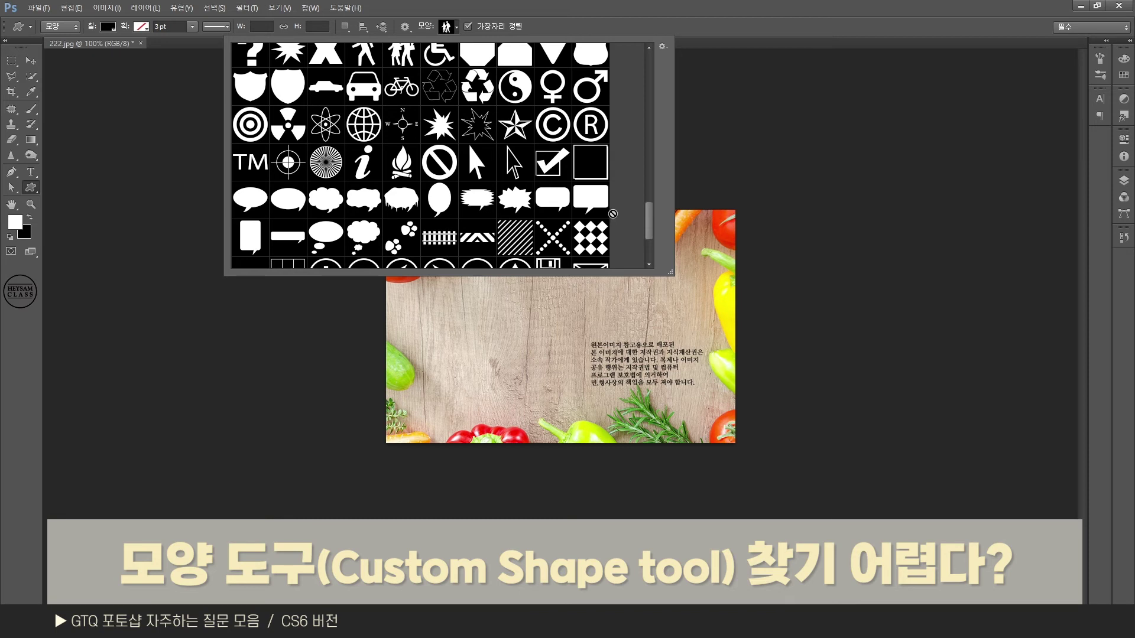
left_click_drag(650, 225, 650, 251)
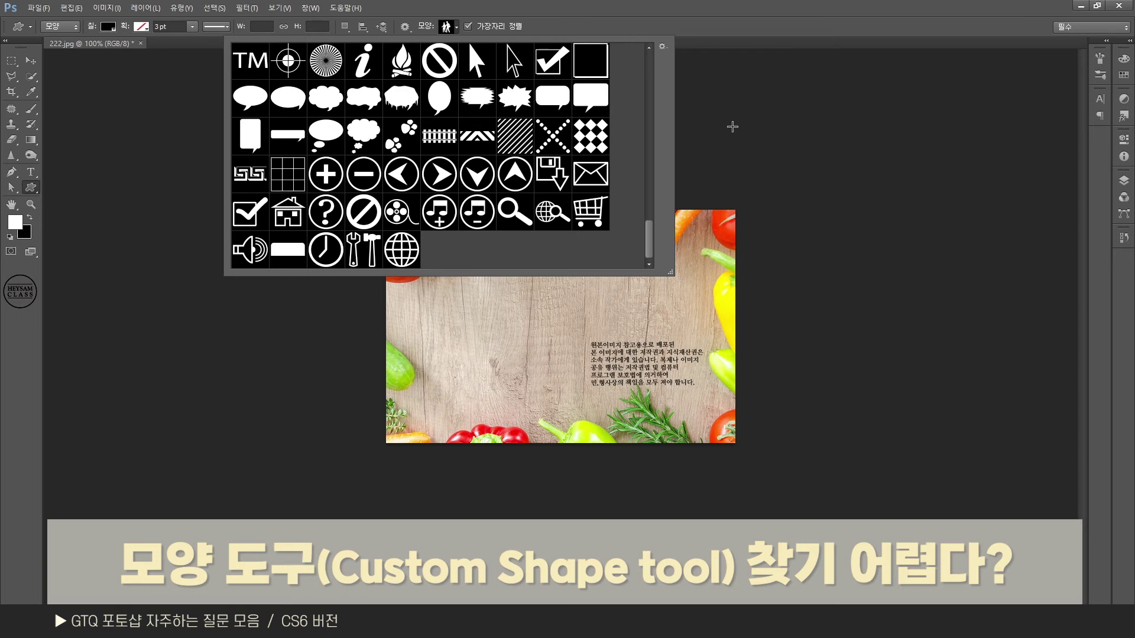
Draw the pedestrian couple shape about 169 × 201 px near the middle of the image.
left_click(732, 125)
left_click_drag(466, 256, 566, 371)
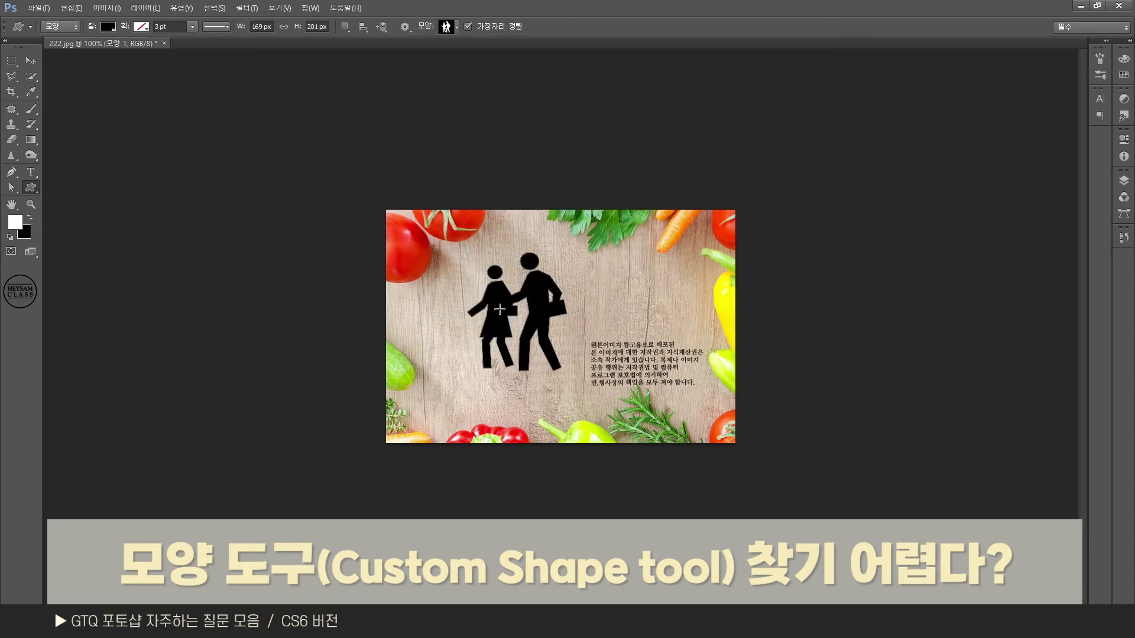
mouse_move(412, 253)
left_mouse_down()
mouse_move(129, 47)
mouse_move(132, 83)
mouse_move(193, 46)
left_mouse_up()
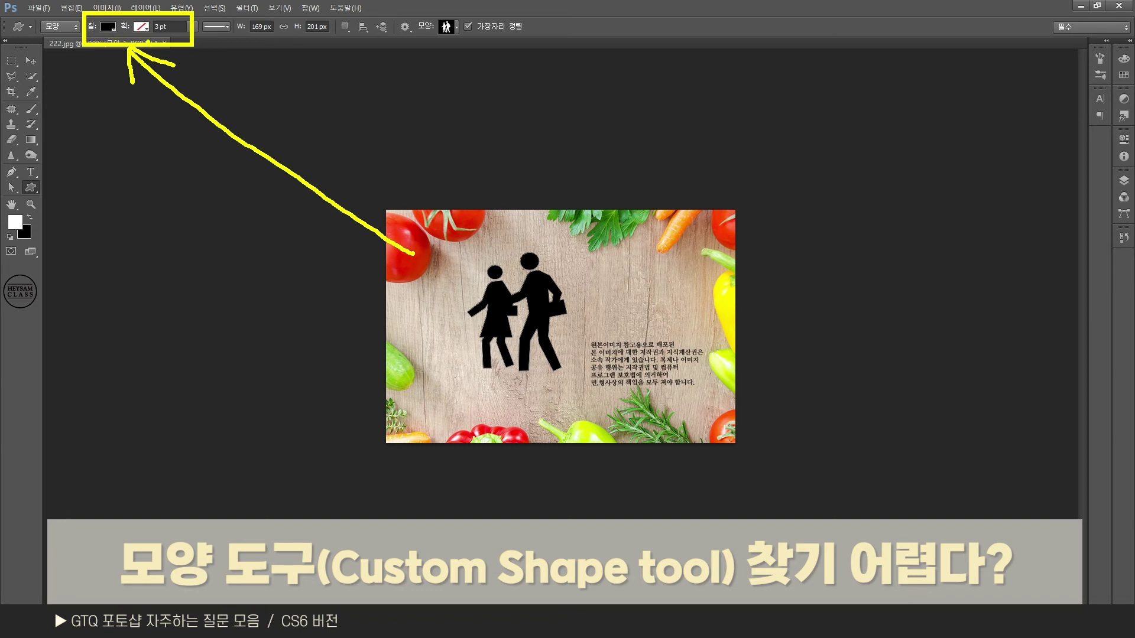
Set the pedestrian shape's fill to magenta and confirm #ff00ff in the colour picker.
left_click(108, 26)
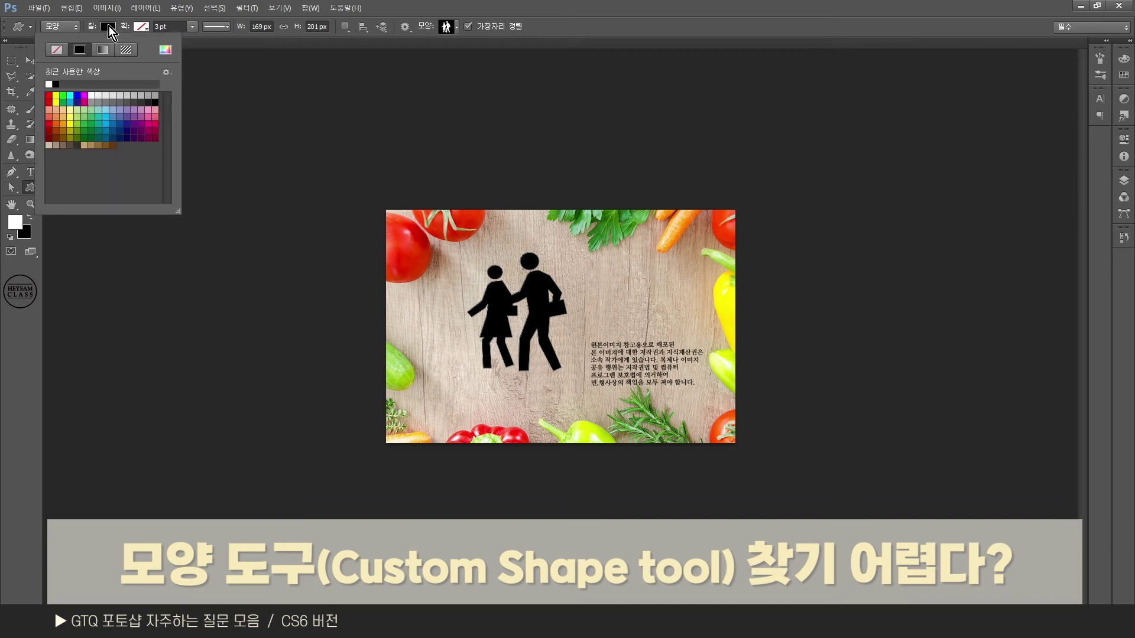
left_click(84, 95)
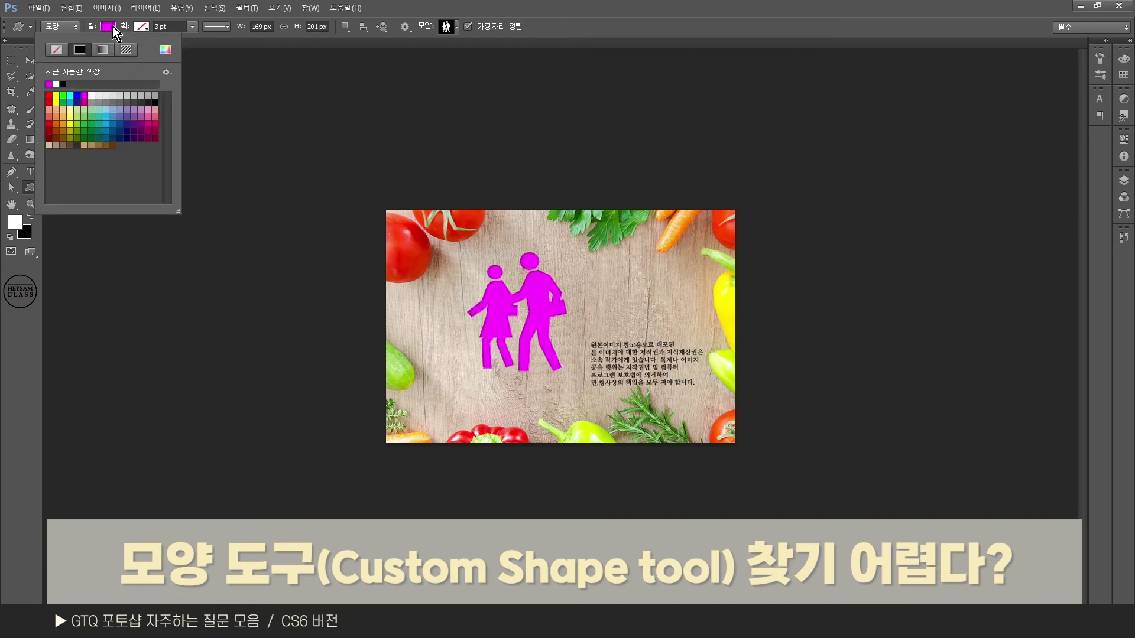
left_click(167, 50)
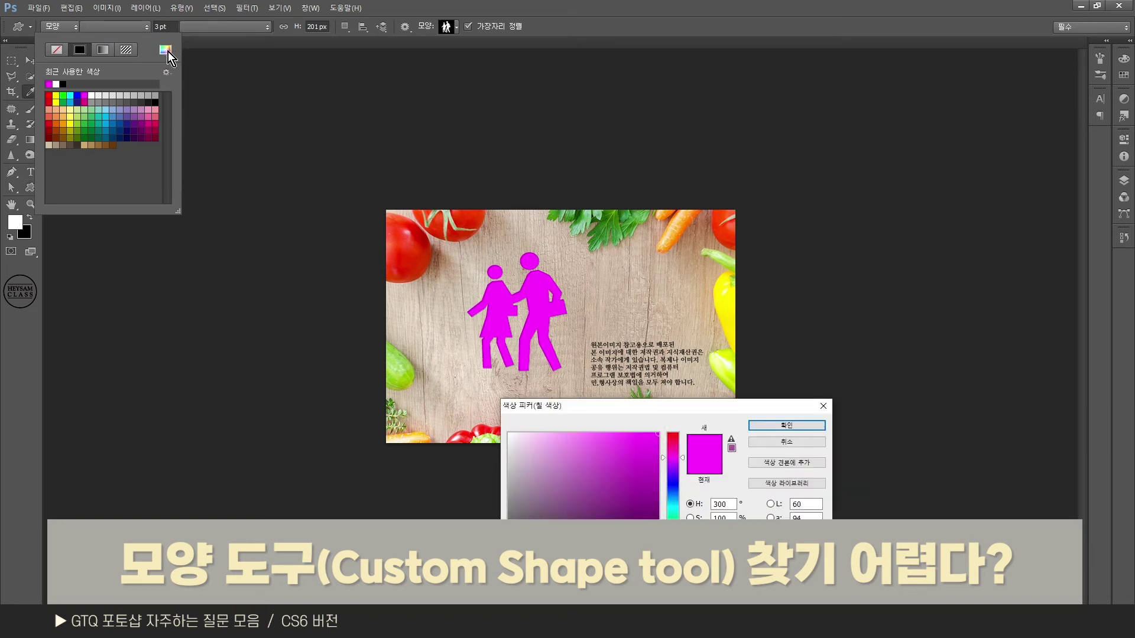
left_click_drag(577, 406, 431, 169)
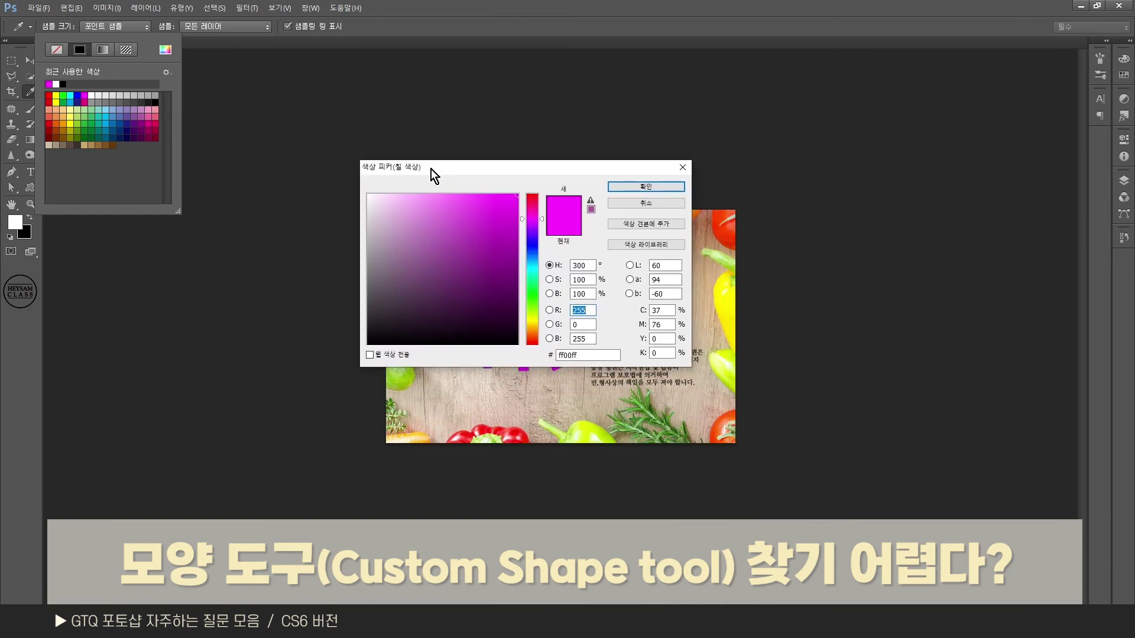
double_click(569, 355)
left_click(633, 187)
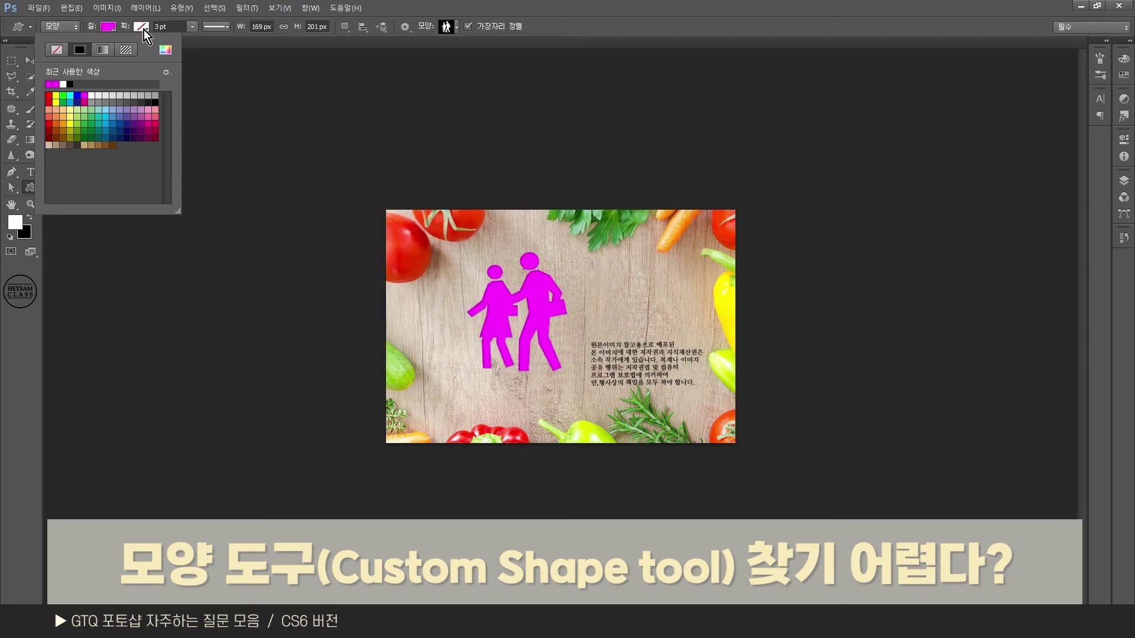
left_click(142, 28)
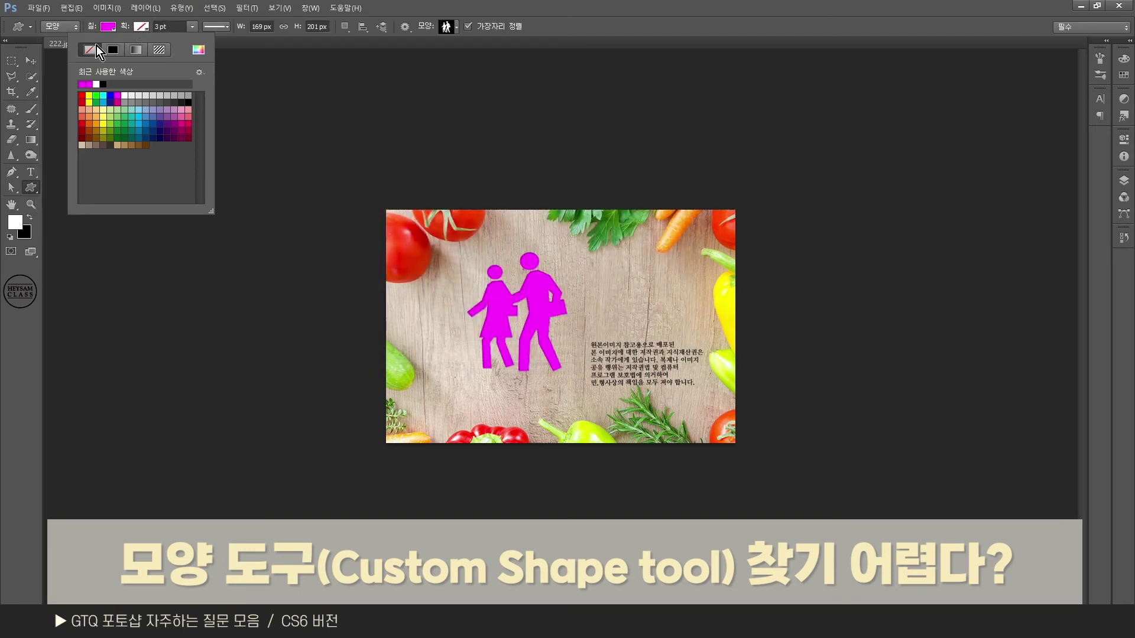
left_click(273, 94)
left_click(274, 94)
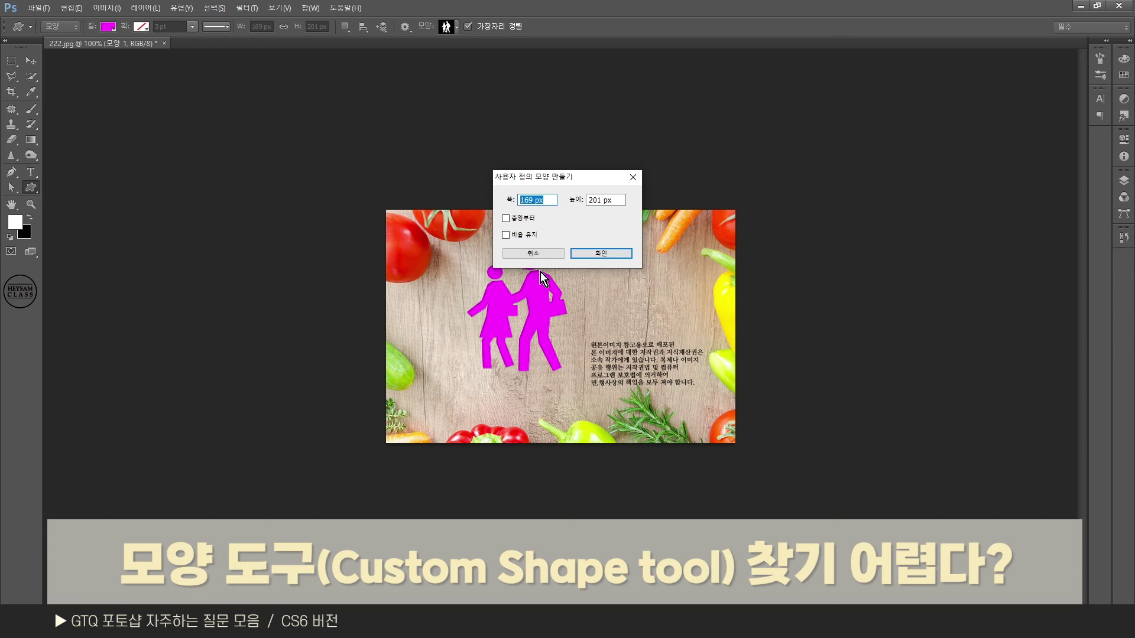
left_click(544, 257)
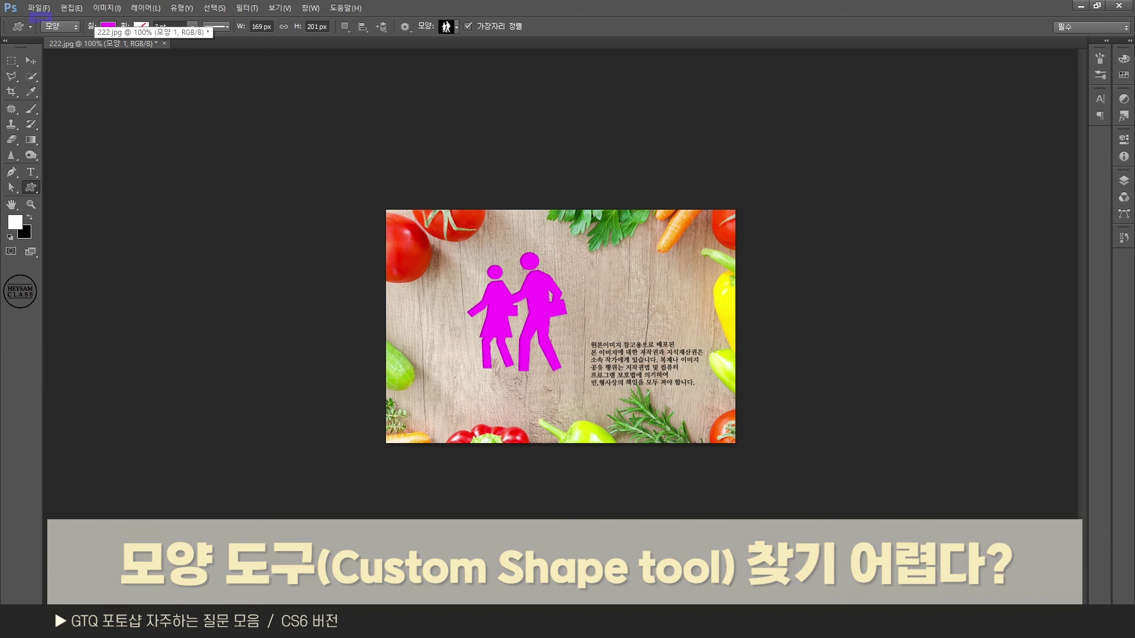
mouse_move(533, 379)
left_mouse_down()
mouse_move(485, 245)
mouse_move(587, 268)
mouse_move(572, 357)
mouse_move(544, 375)
left_mouse_up()
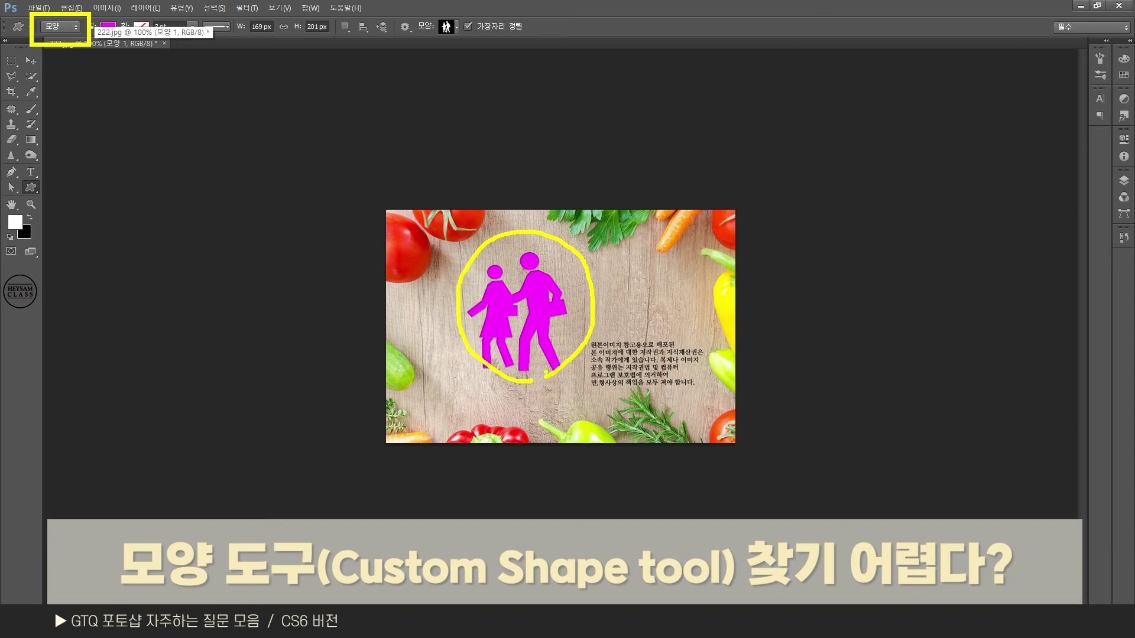
key("Escape")
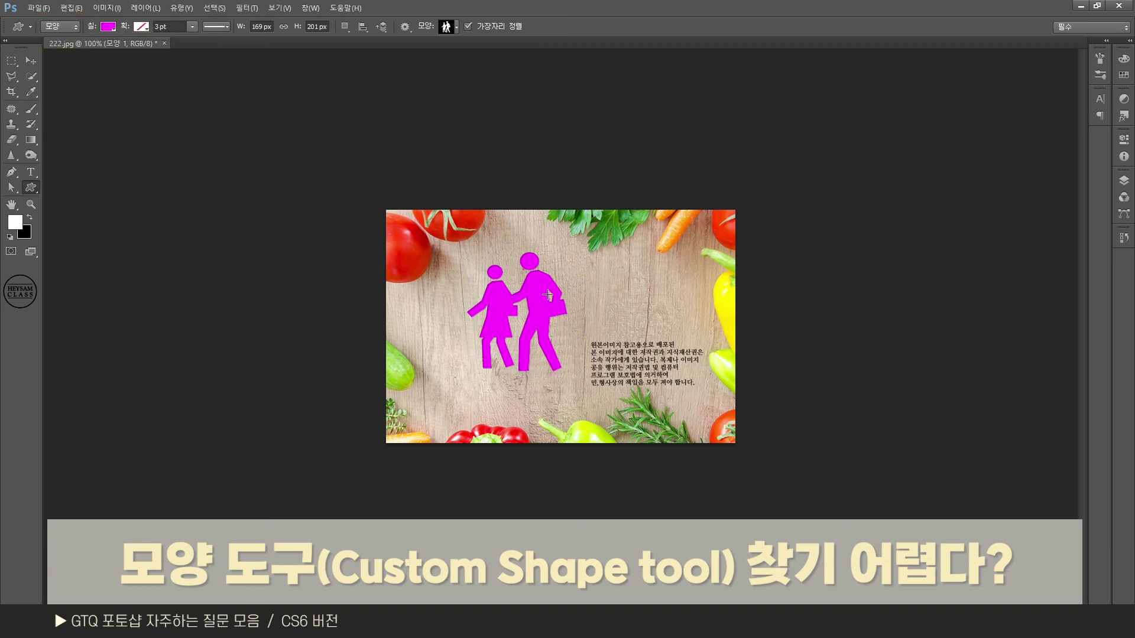
Switch the Custom Shape tool to Path (패스) mode and draw the pedestrian outline about 199 × 240 px on the background.
left_click(73, 29)
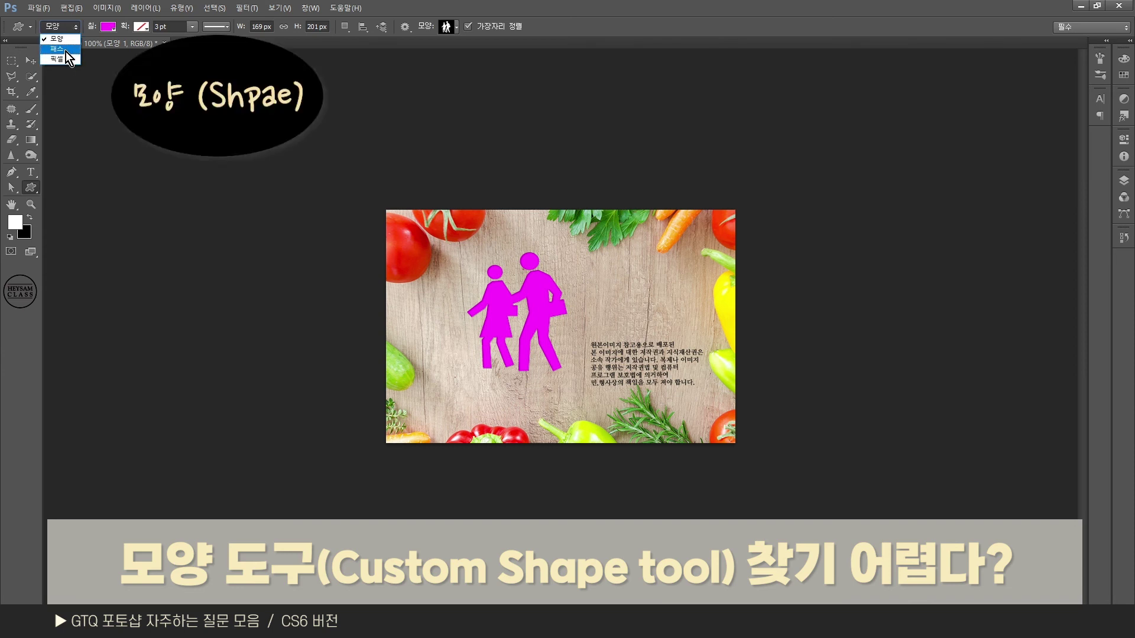
left_click(66, 51)
left_click_drag(597, 268, 600, 272)
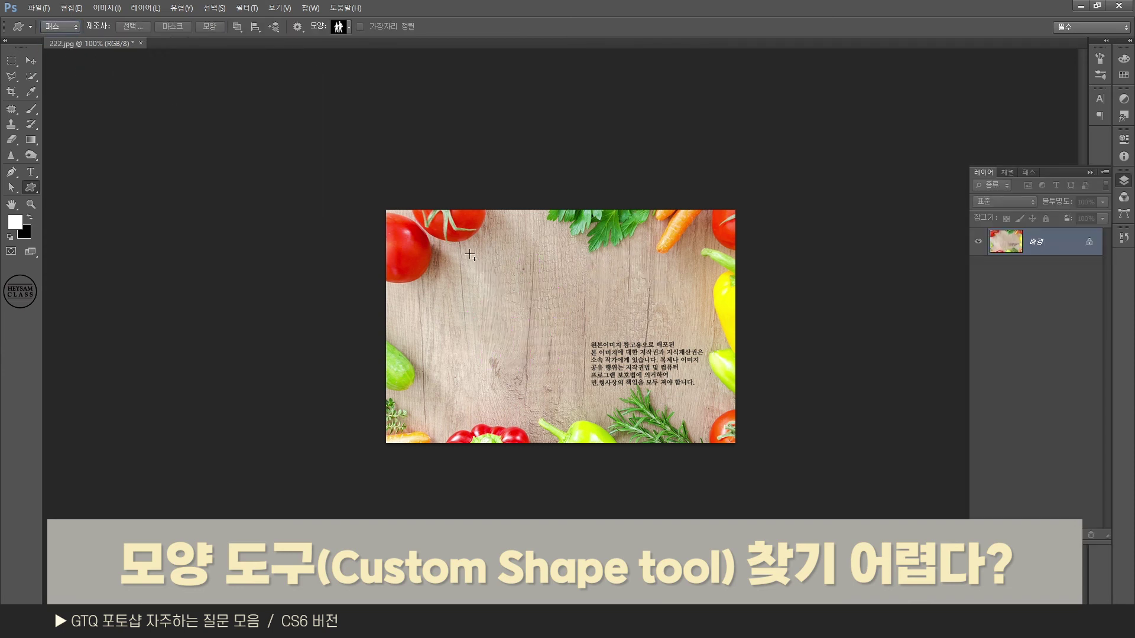
left_click_drag(468, 253, 586, 395)
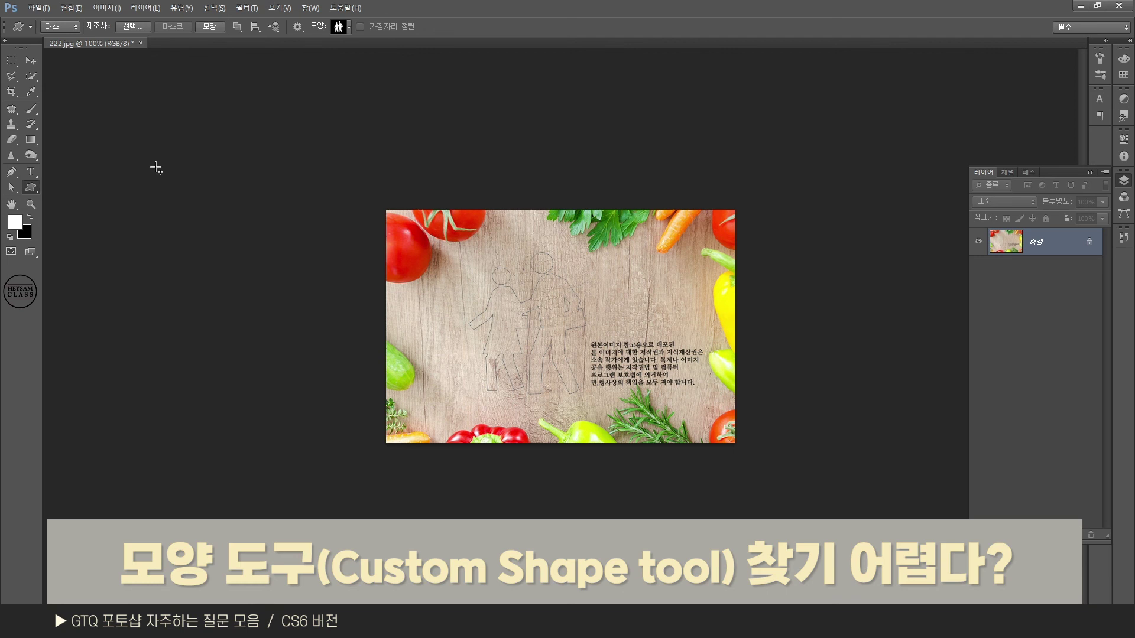
Return the tool to Shape (모양) mode and draw a black pedestrian shape about 221 × 242 px over the text notice.
left_click(74, 27)
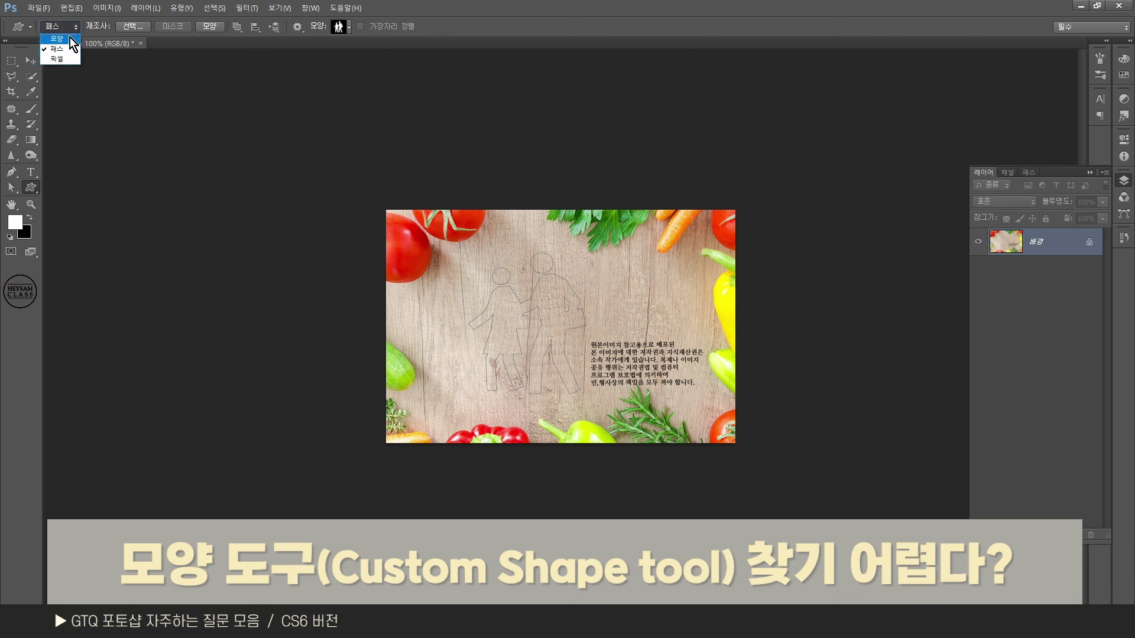
left_click(63, 40)
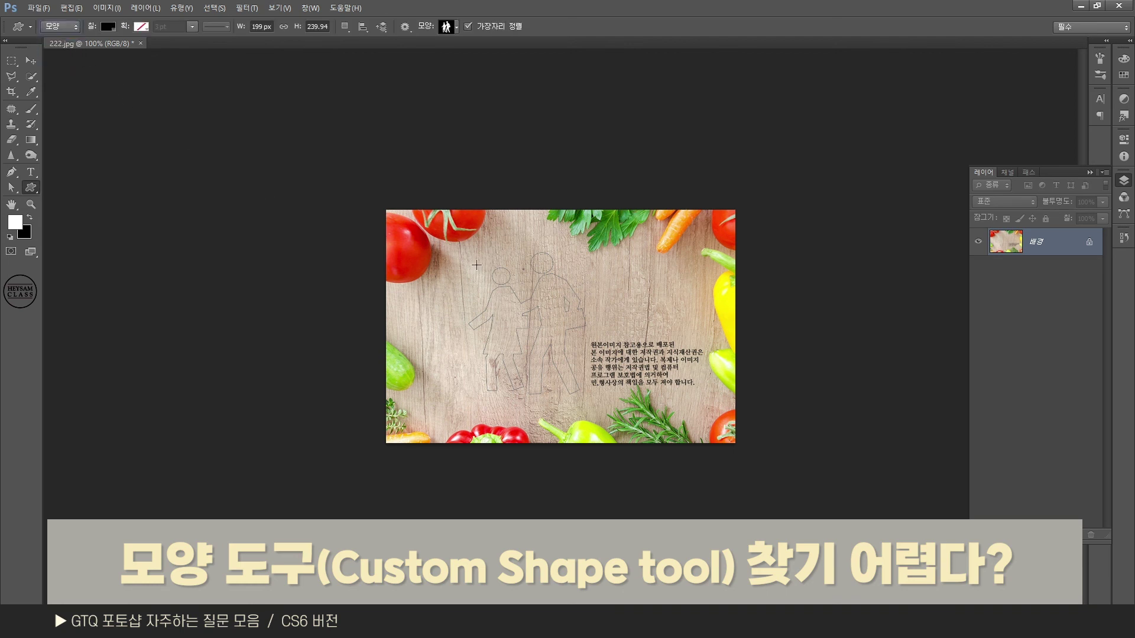
left_click_drag(600, 265, 708, 387)
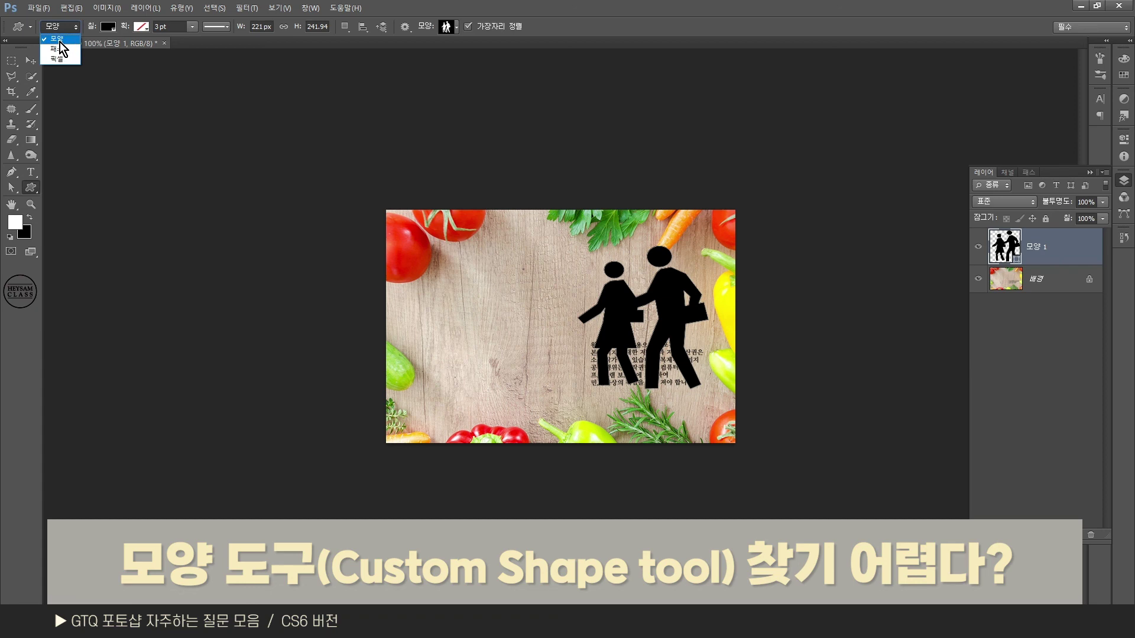
left_click(59, 41)
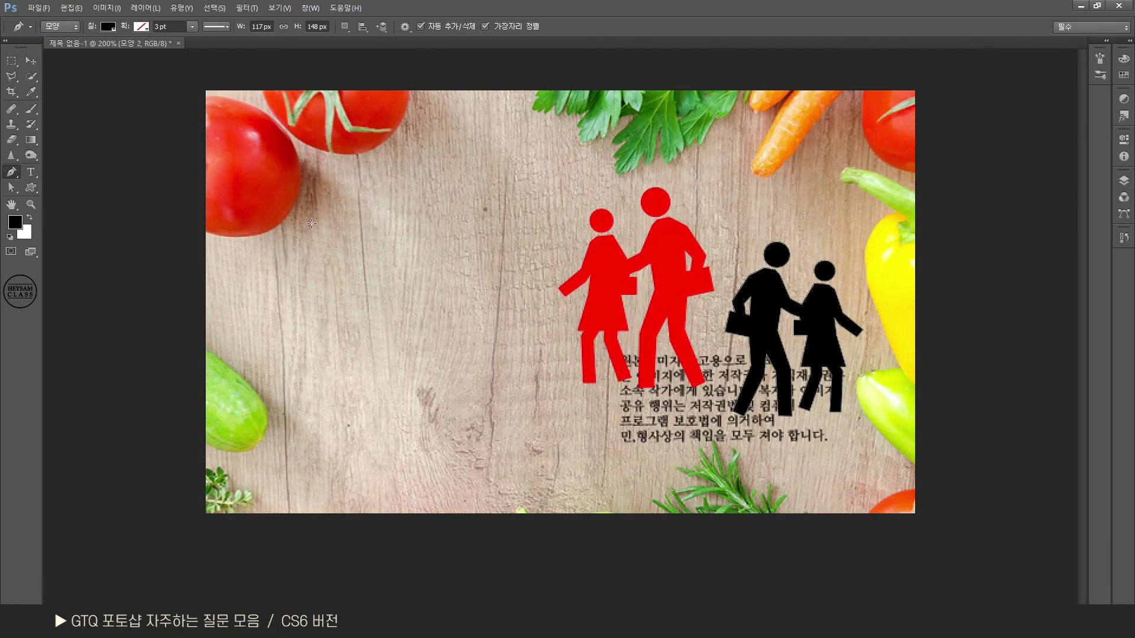